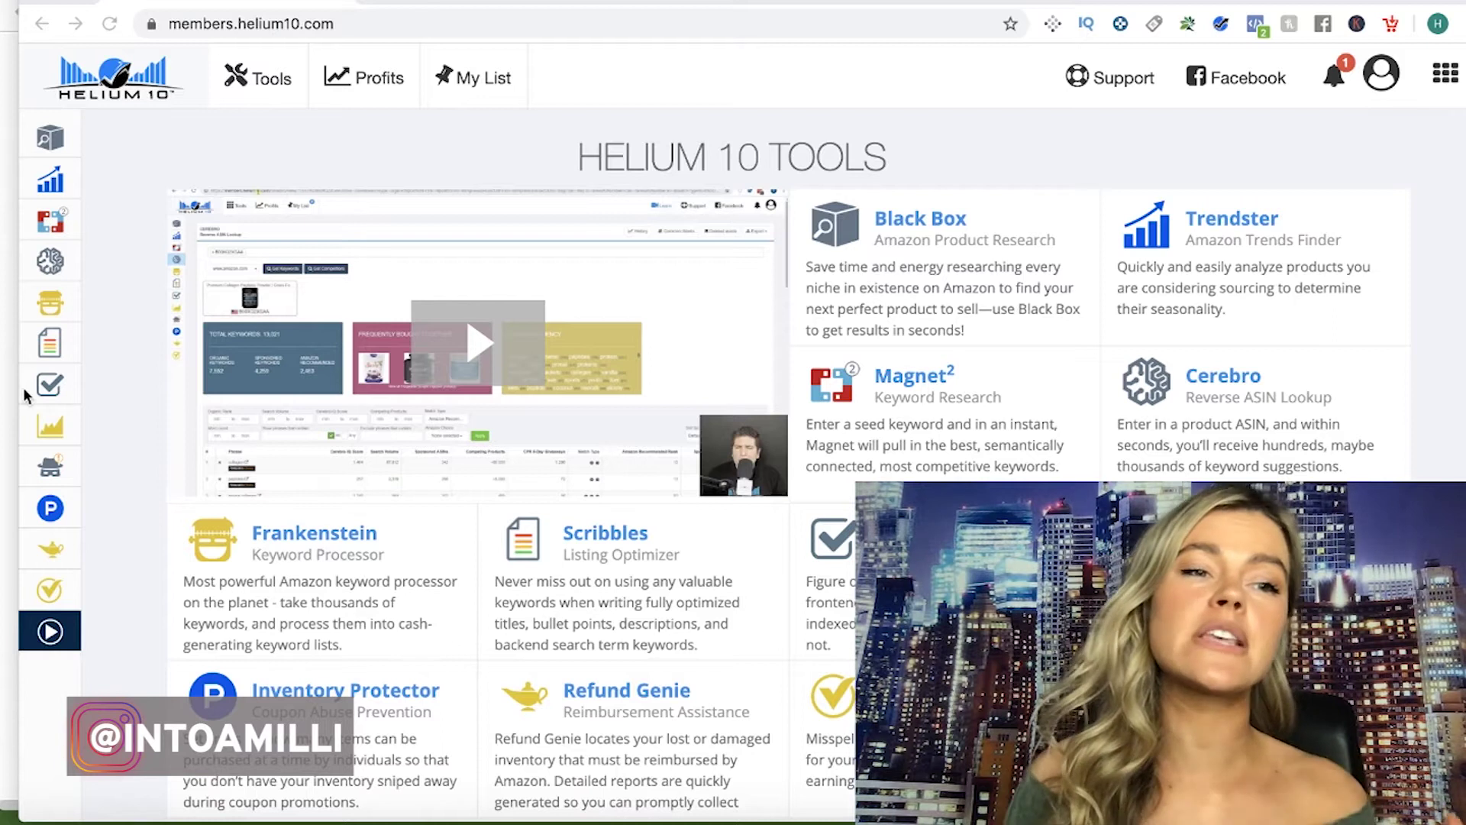
Open Magnet² from the Helium 10 sidebar to reach an empty keyword research page
left_click(59, 232)
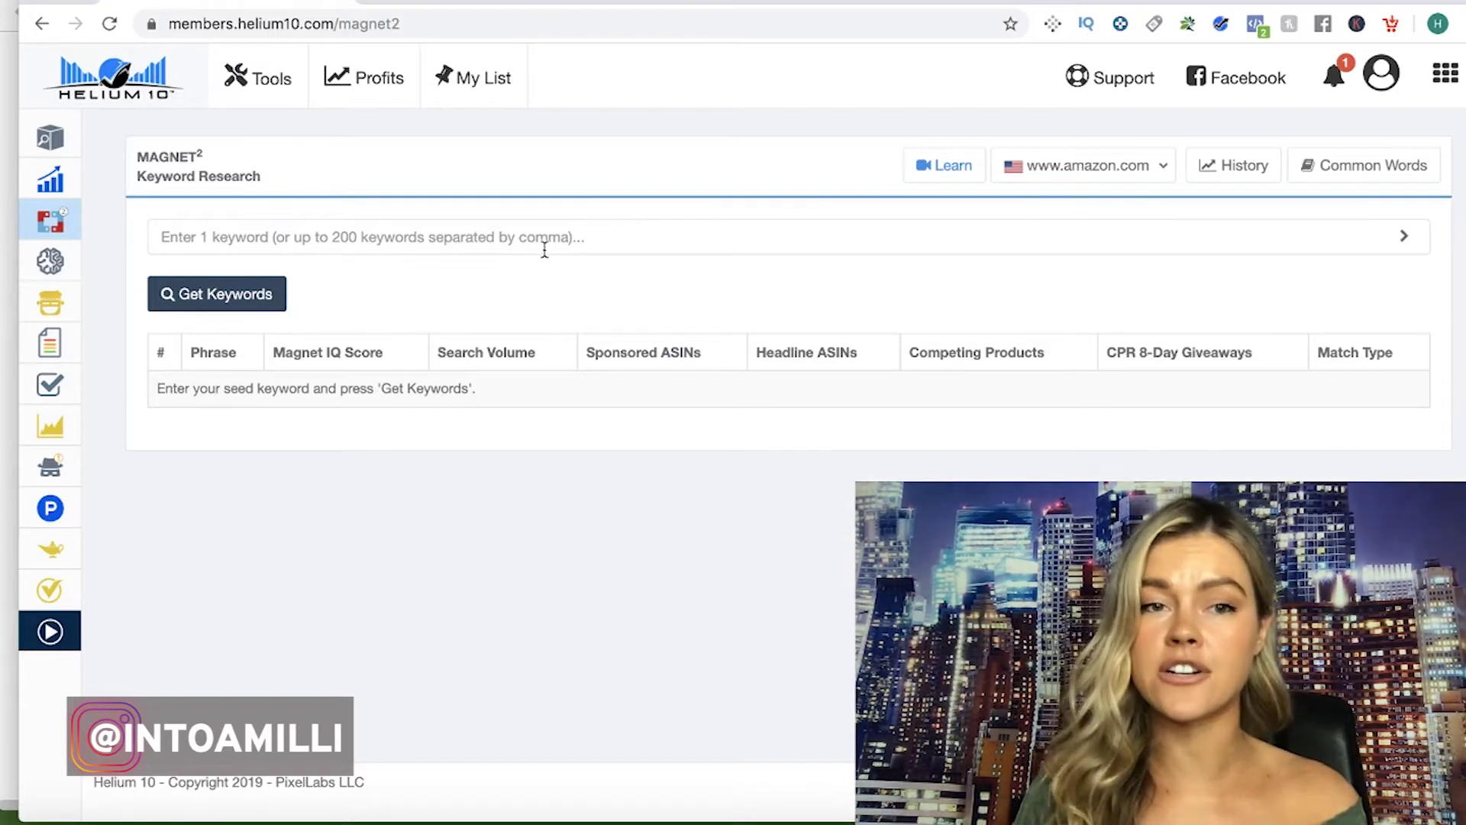
Run a Magnet² keyword search for the seed keyword 'teaching suppliers'
left_click(545, 249)
type("teac")
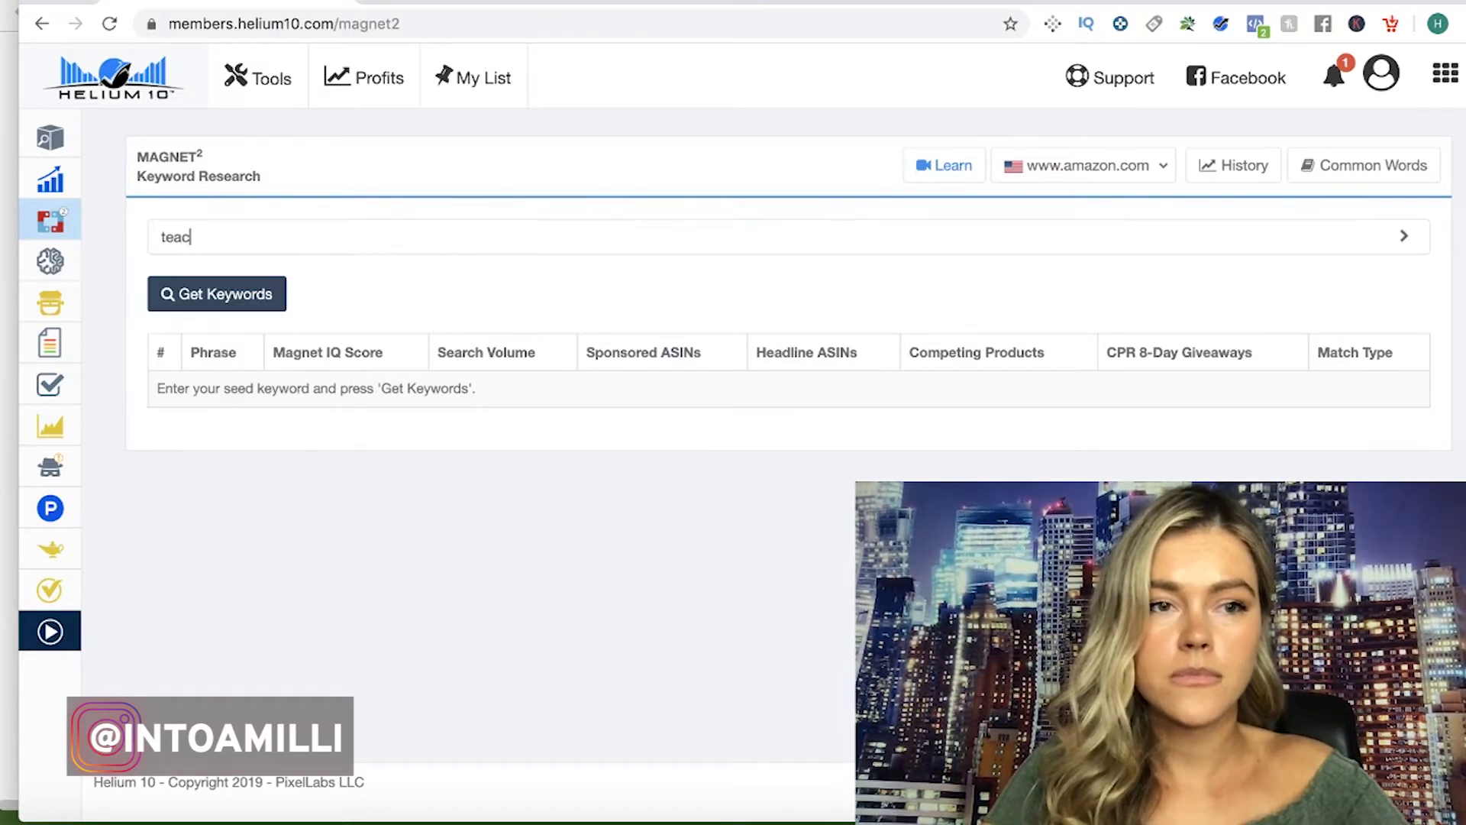
type("hing suppliers")
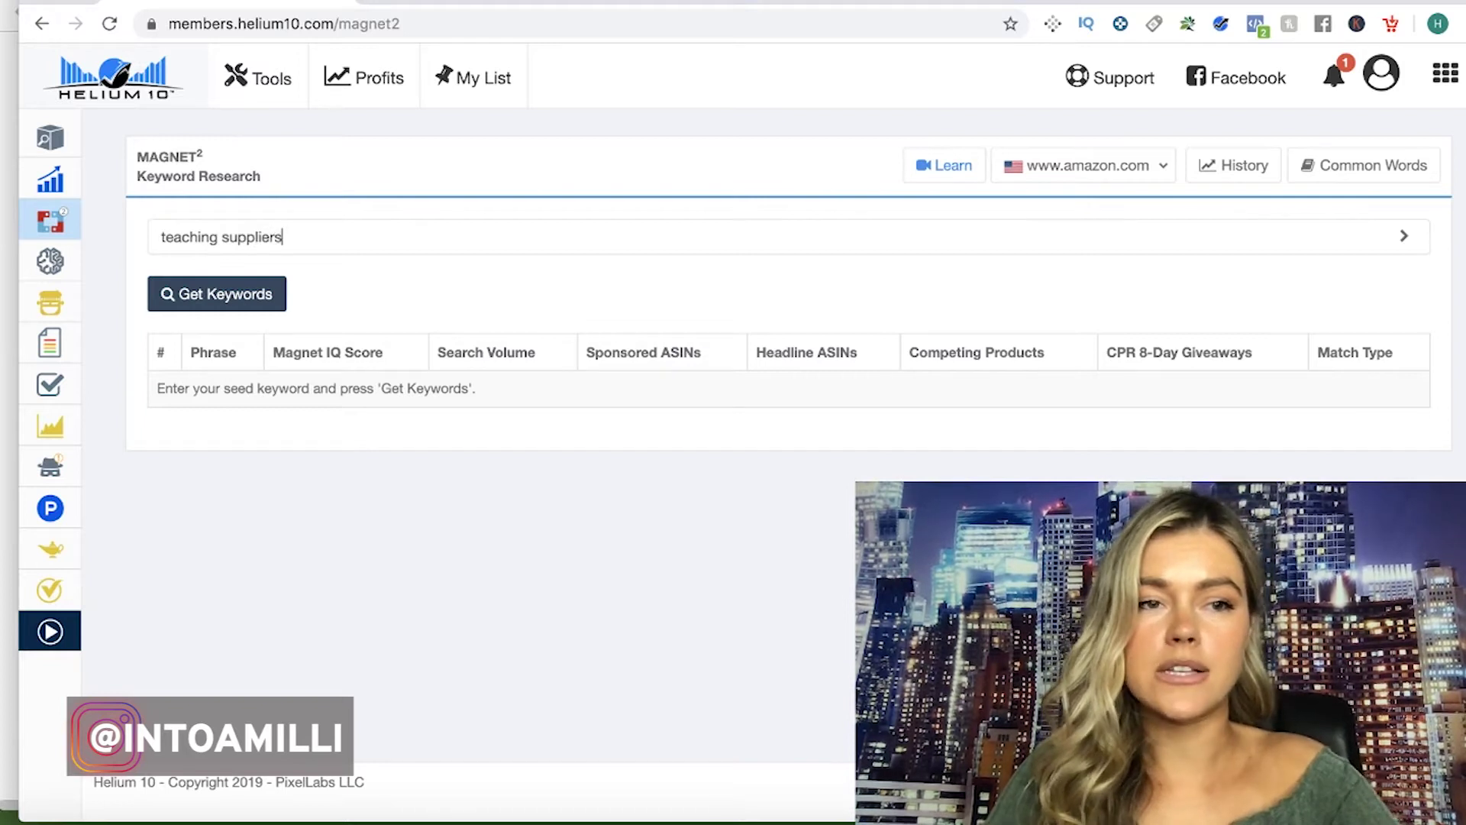
key("Return")
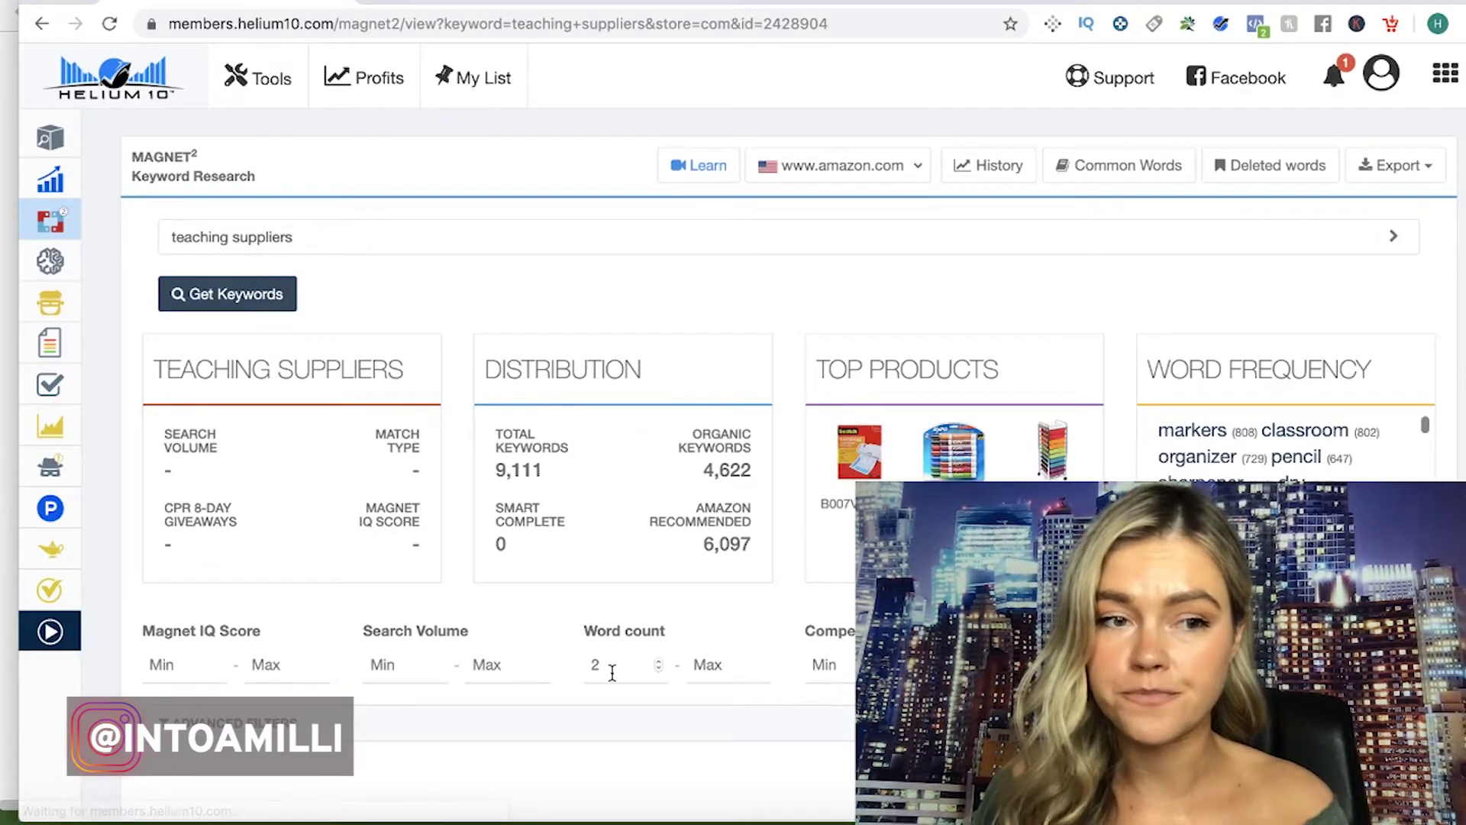
Sort the teaching suppliers keyword table by search volume, highest first
scroll(612, 672, "down", 5)
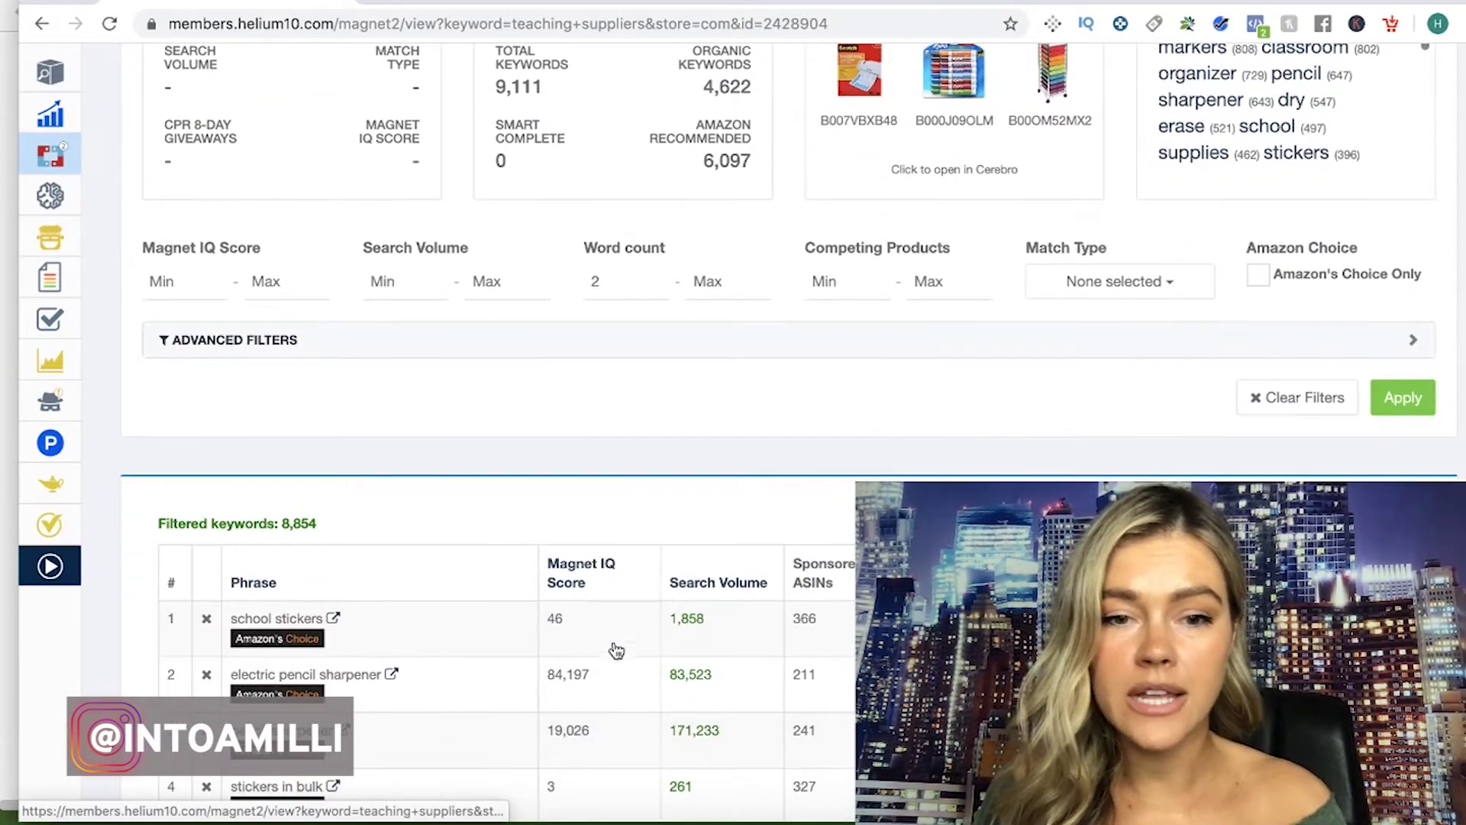
left_click(700, 587)
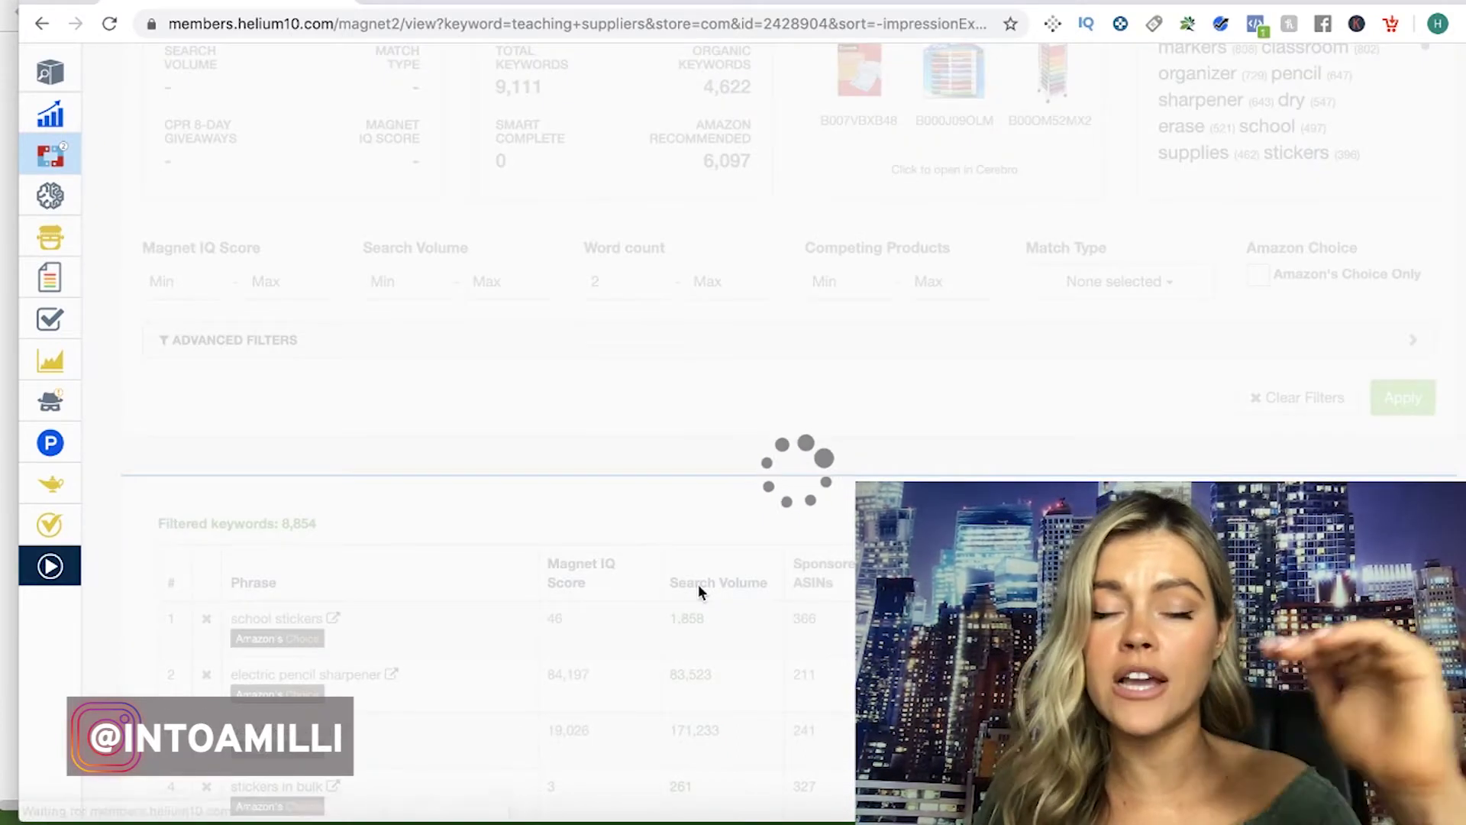
scroll(699, 592, "down", 2)
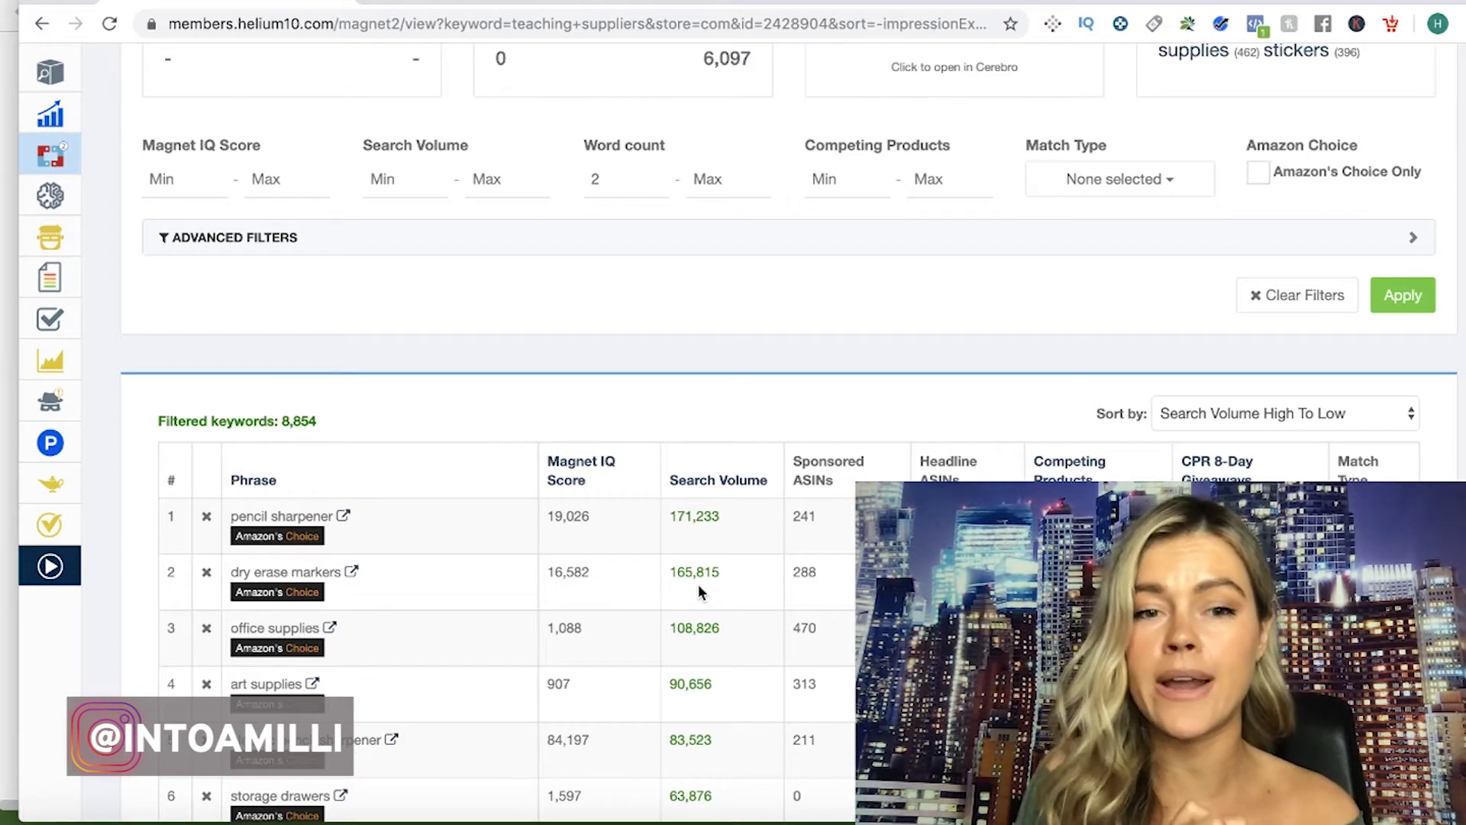
scroll(762, 527, "down", 1)
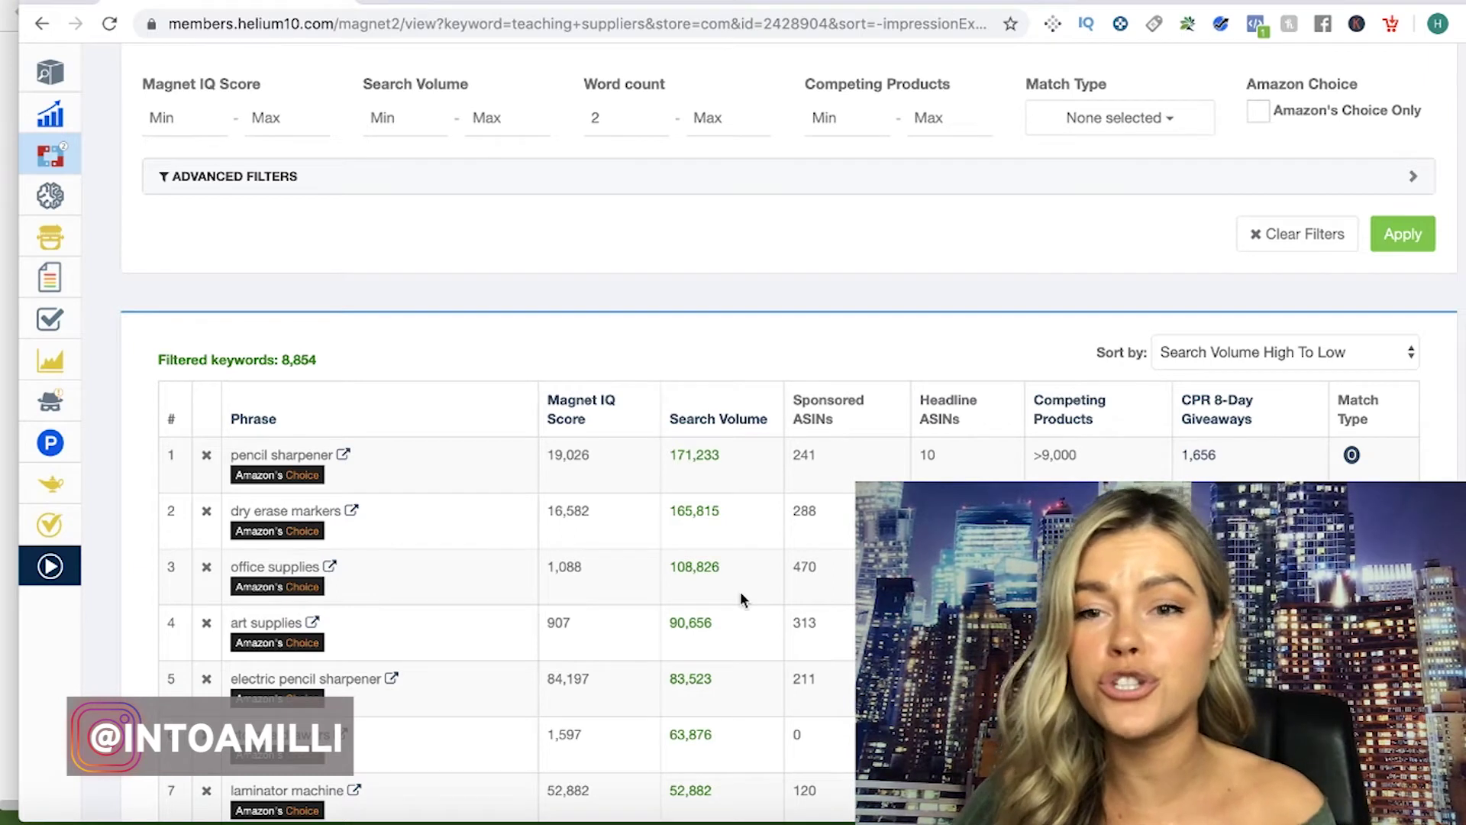
scroll(741, 592, "down", 1)
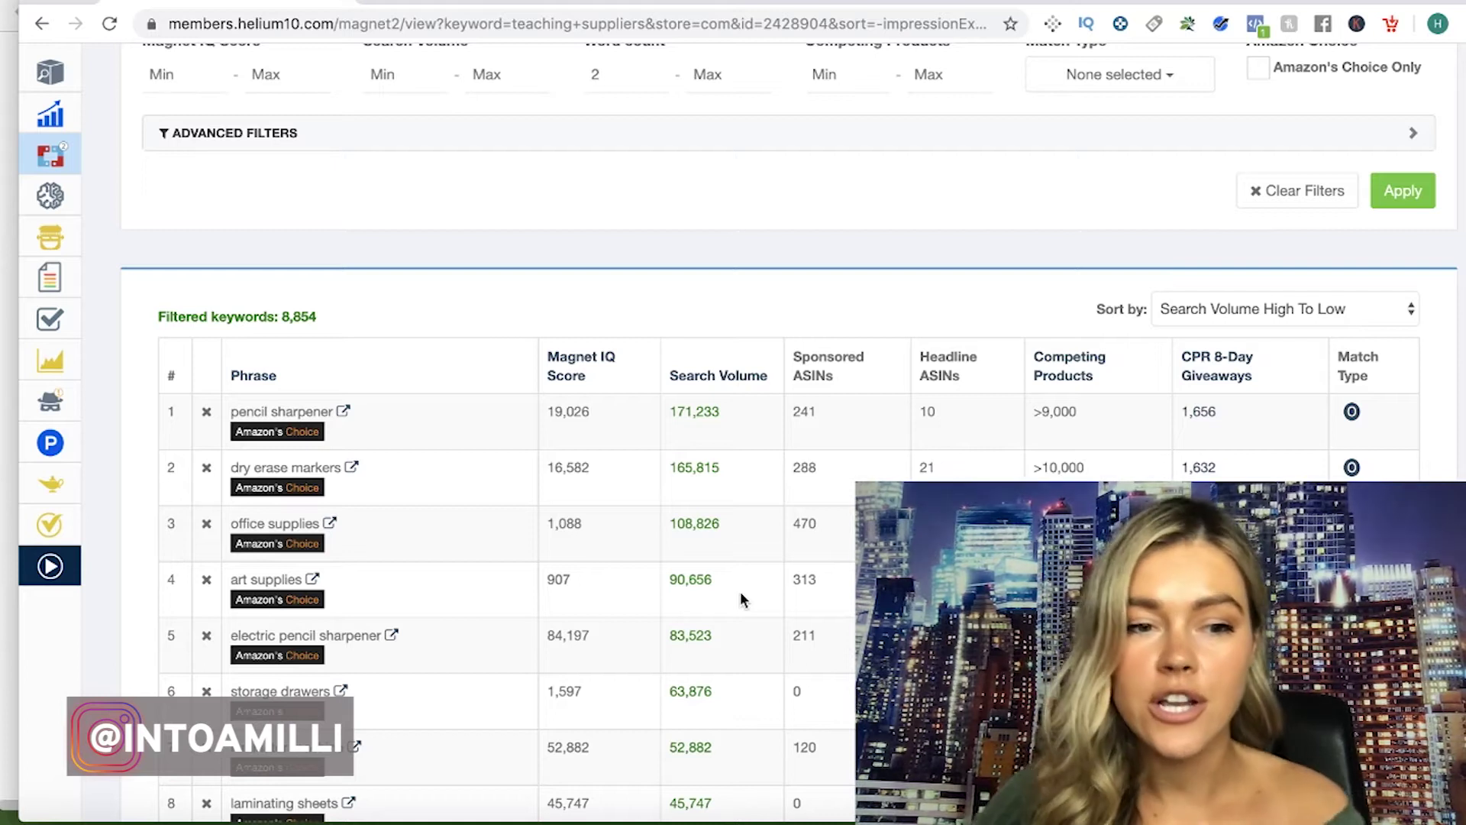
Browse the first 50 sorted keywords, down to 11,877 search volume
scroll(726, 594, "down", 1)
scroll(726, 593, "down", 2)
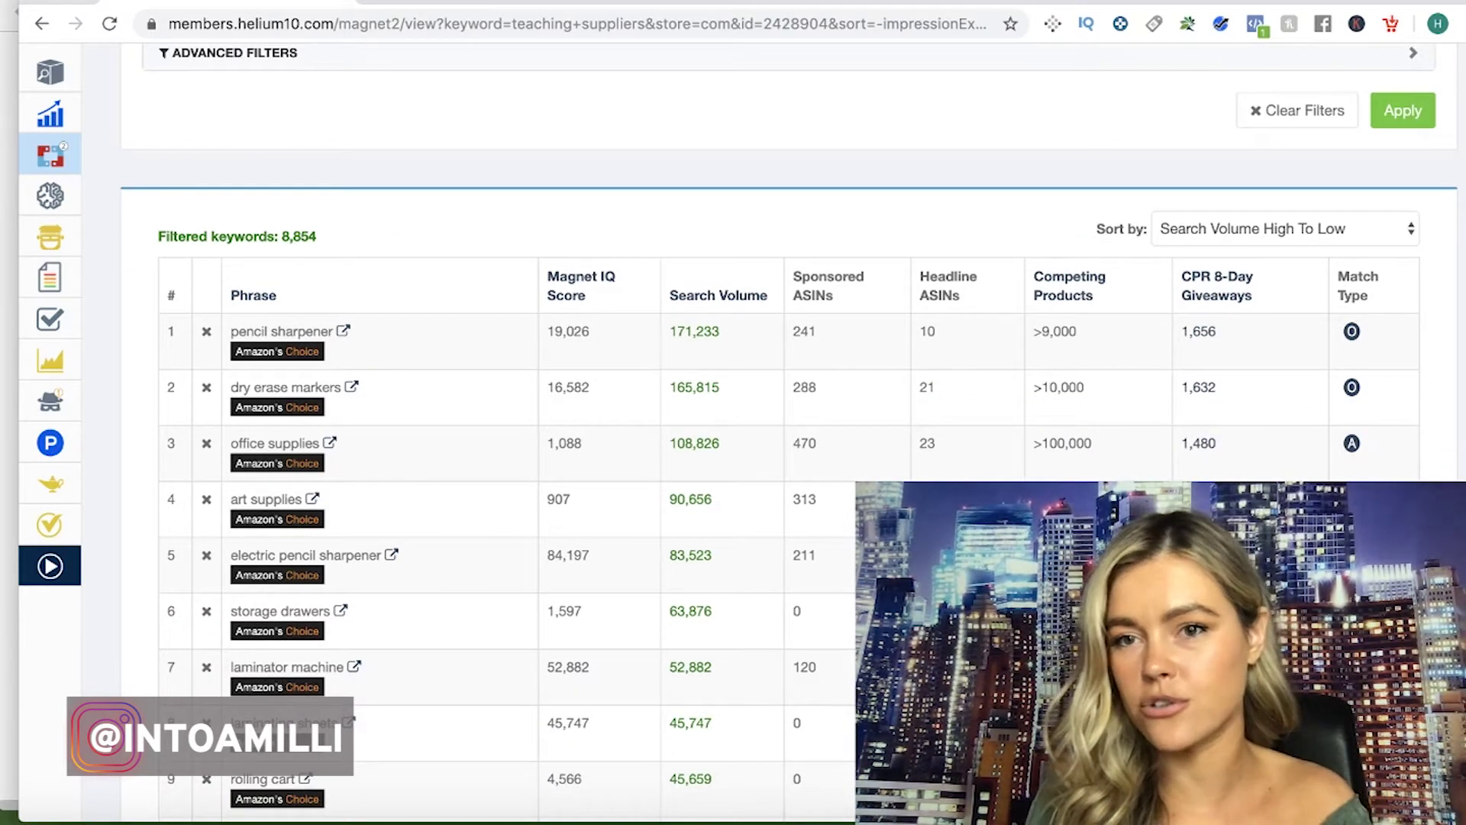
scroll(788, 434, "down", 3)
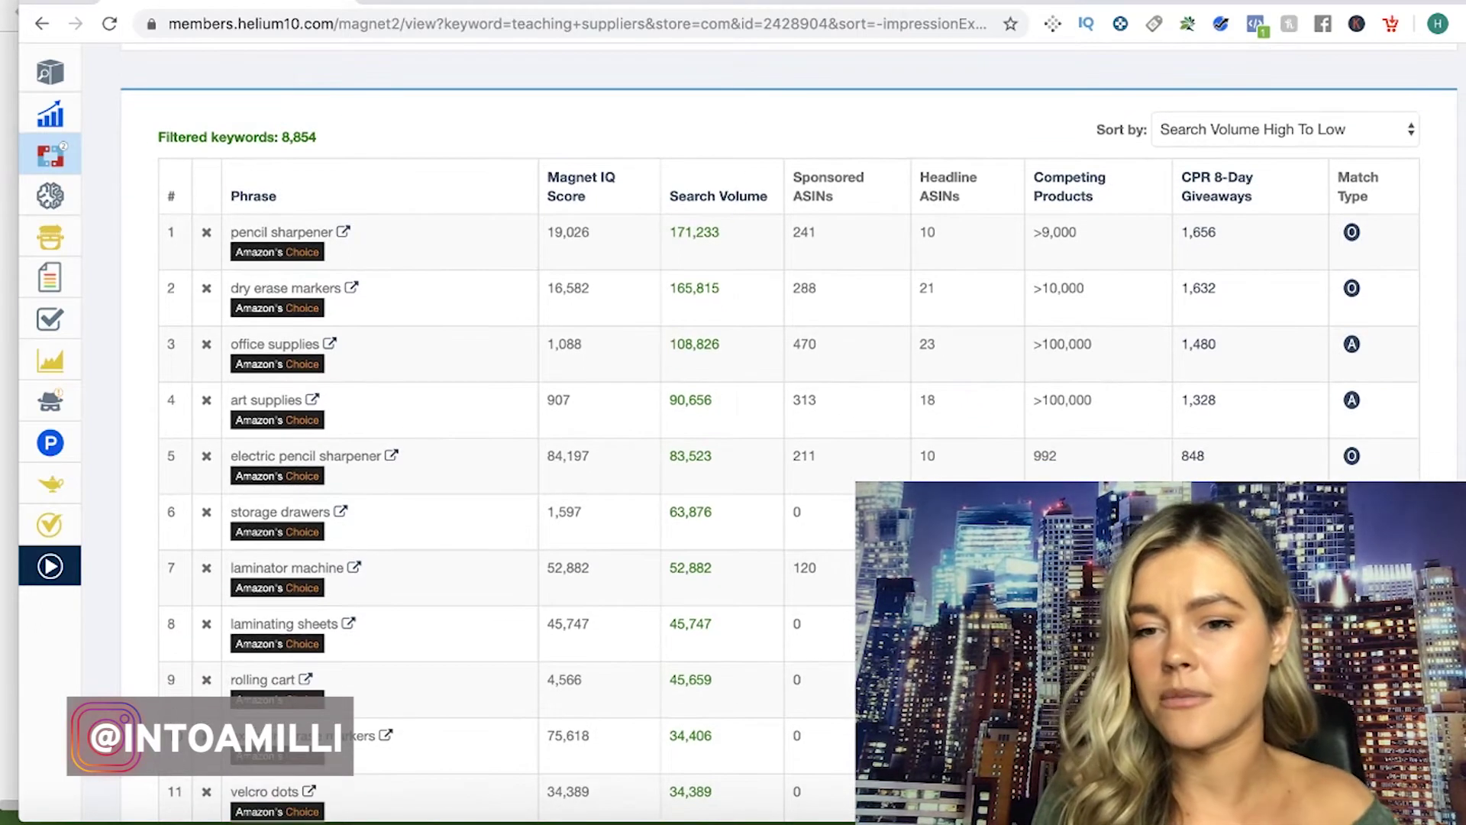
scroll(733, 434, "down", 5)
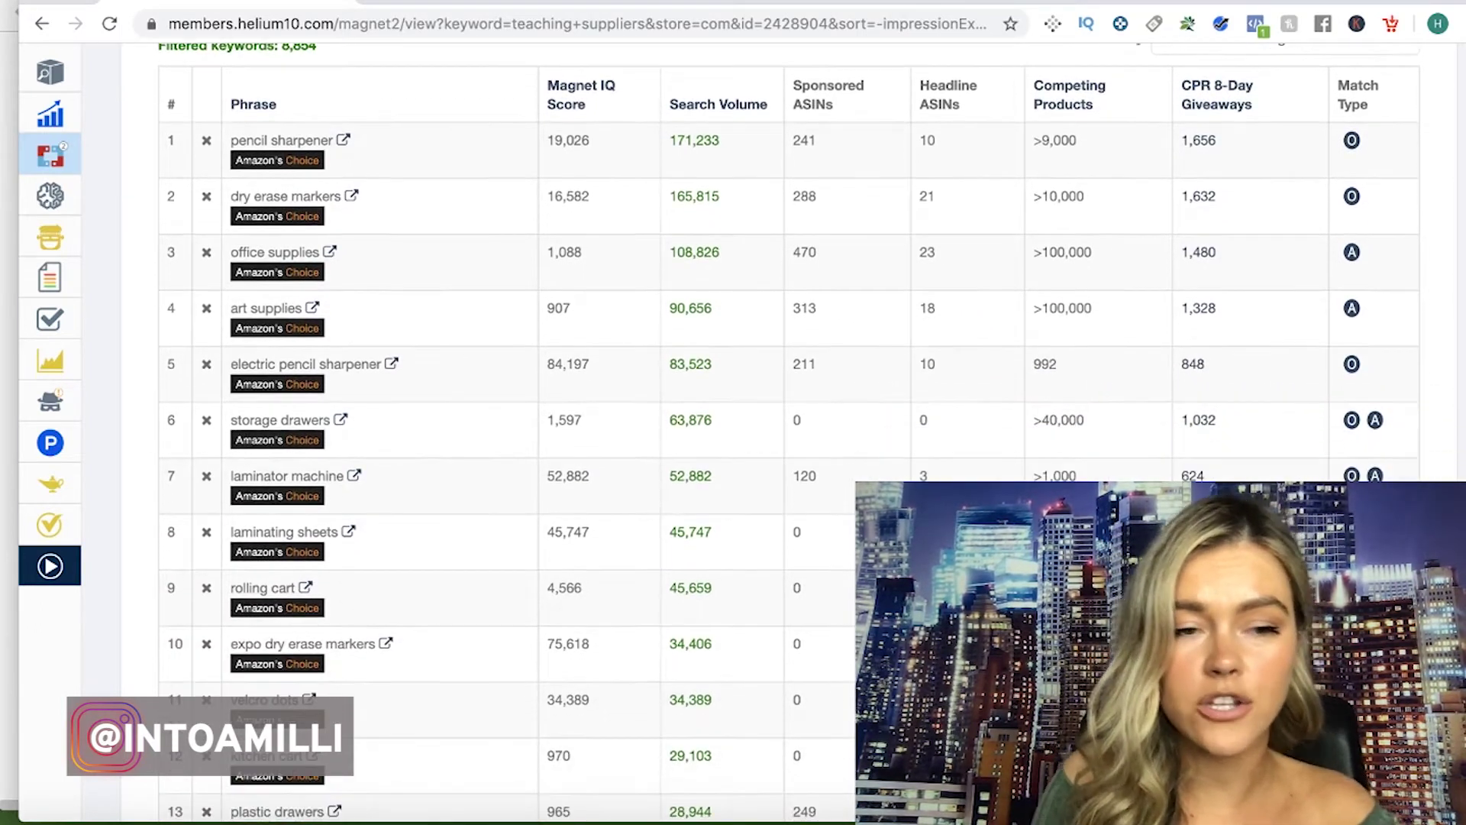
scroll(788, 453, "down", 5)
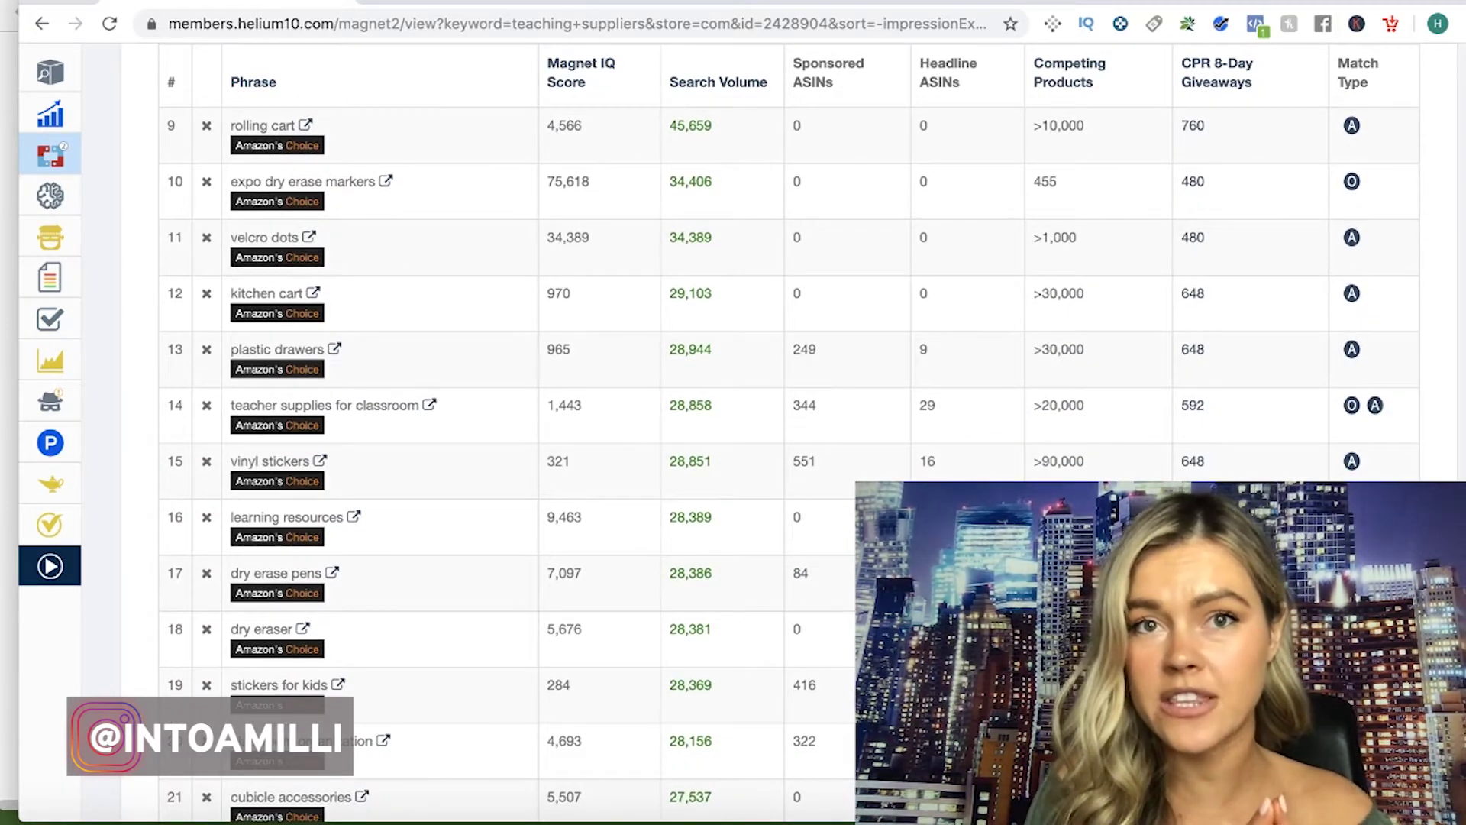
scroll(788, 458, "down", 6)
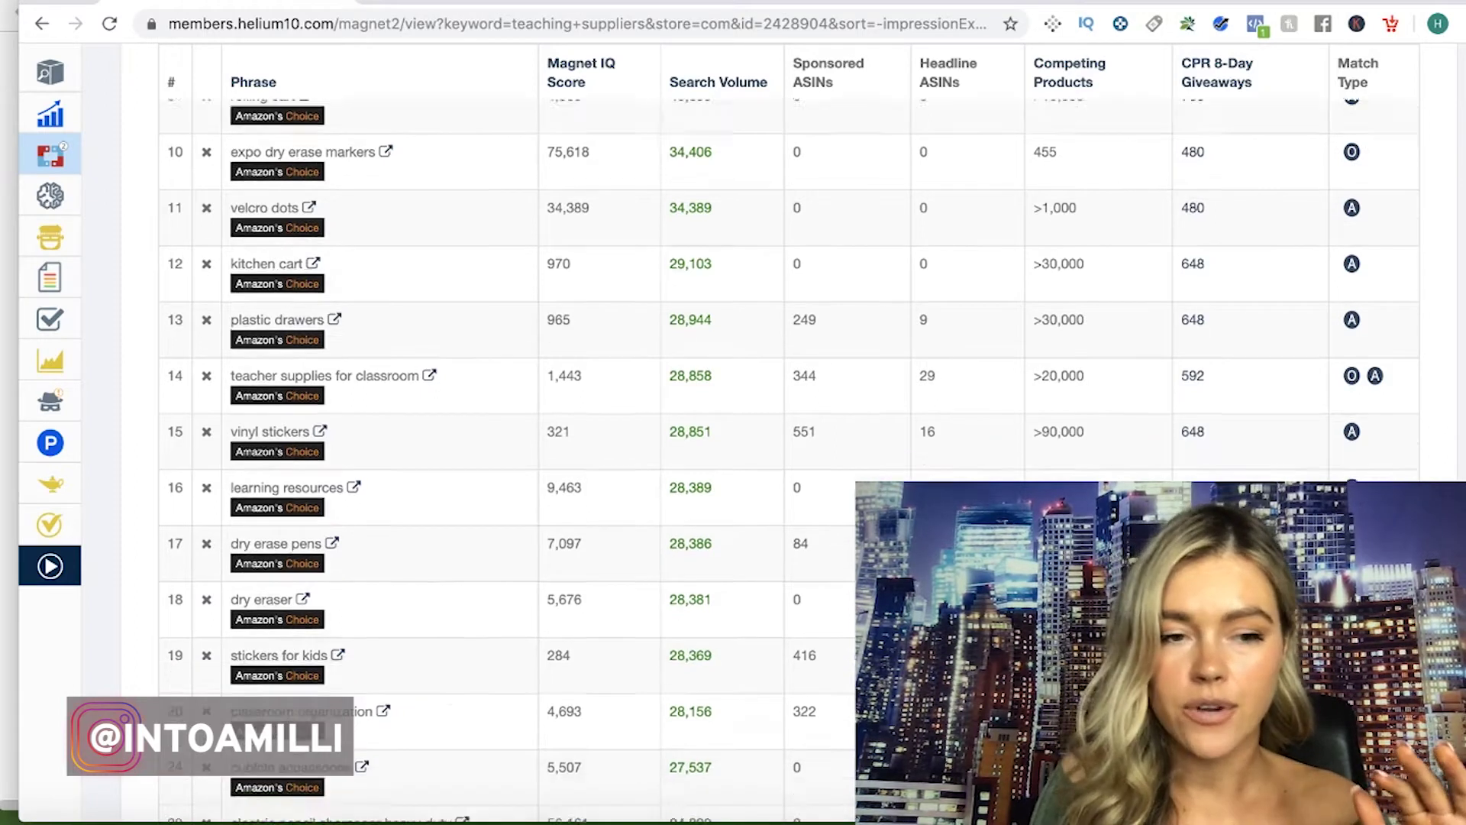
scroll(788, 458, "down", 8)
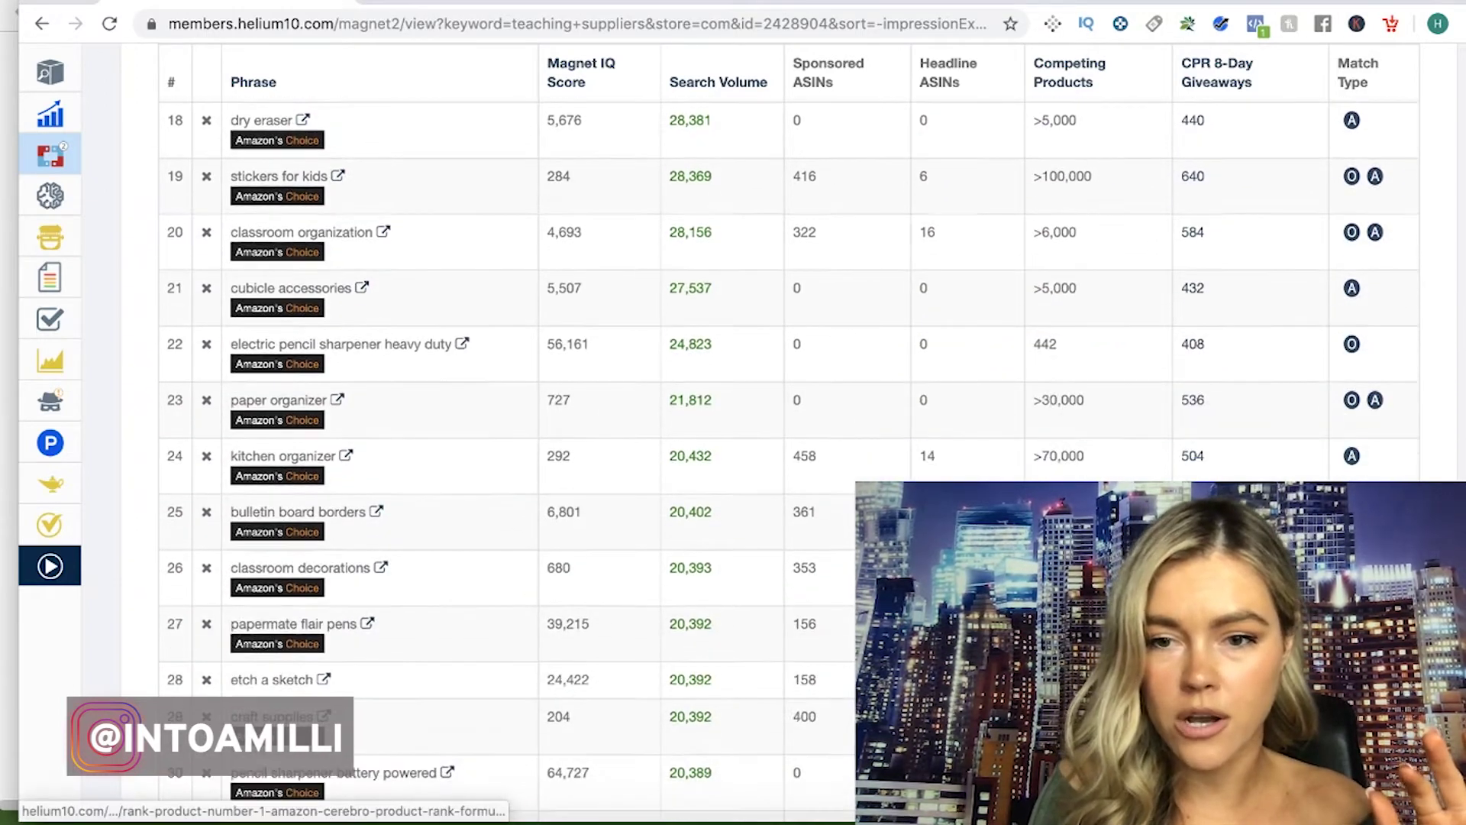
scroll(788, 458, "down", 4)
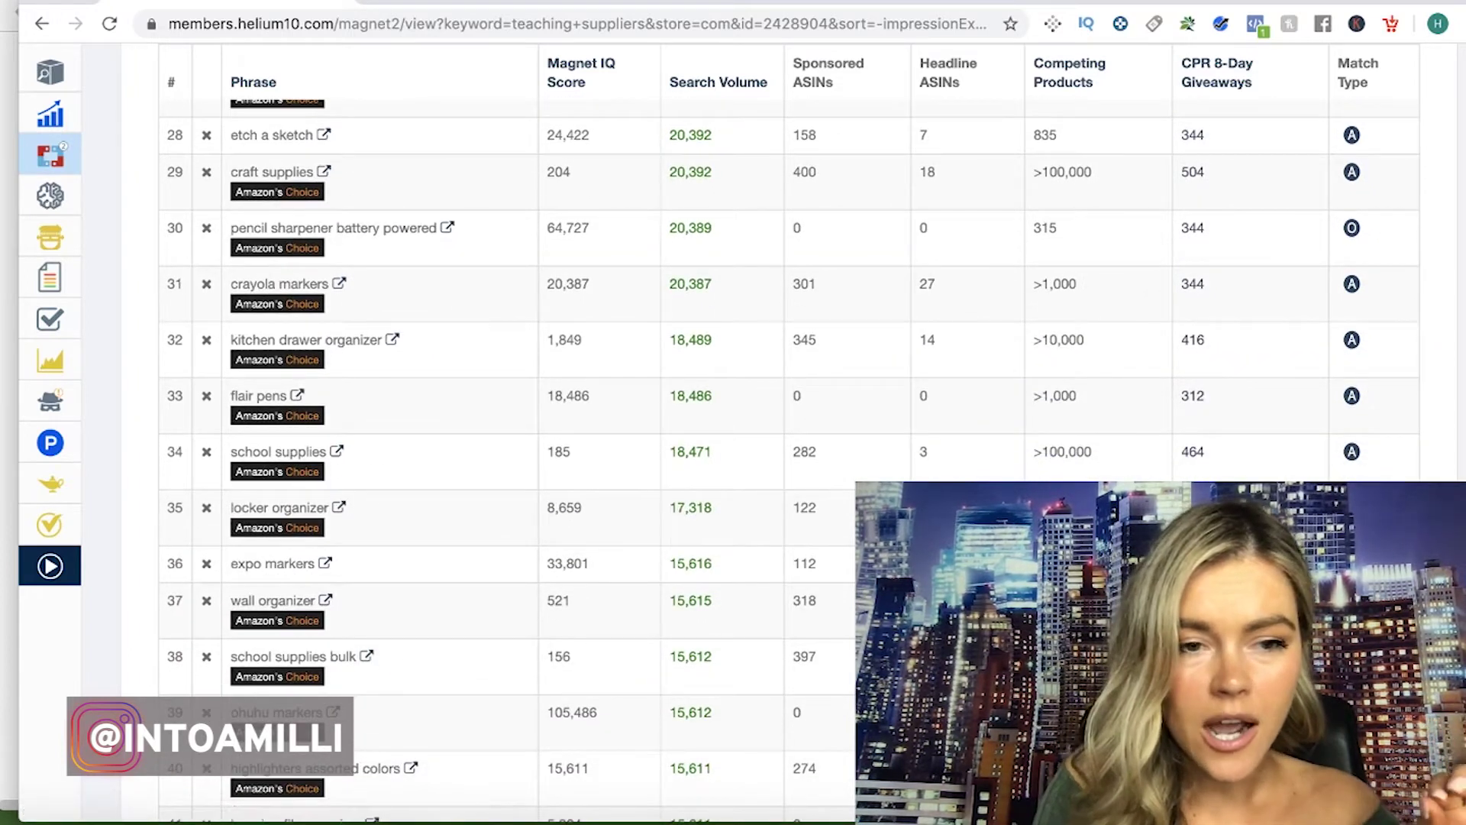
scroll(852, 675, "down", 9)
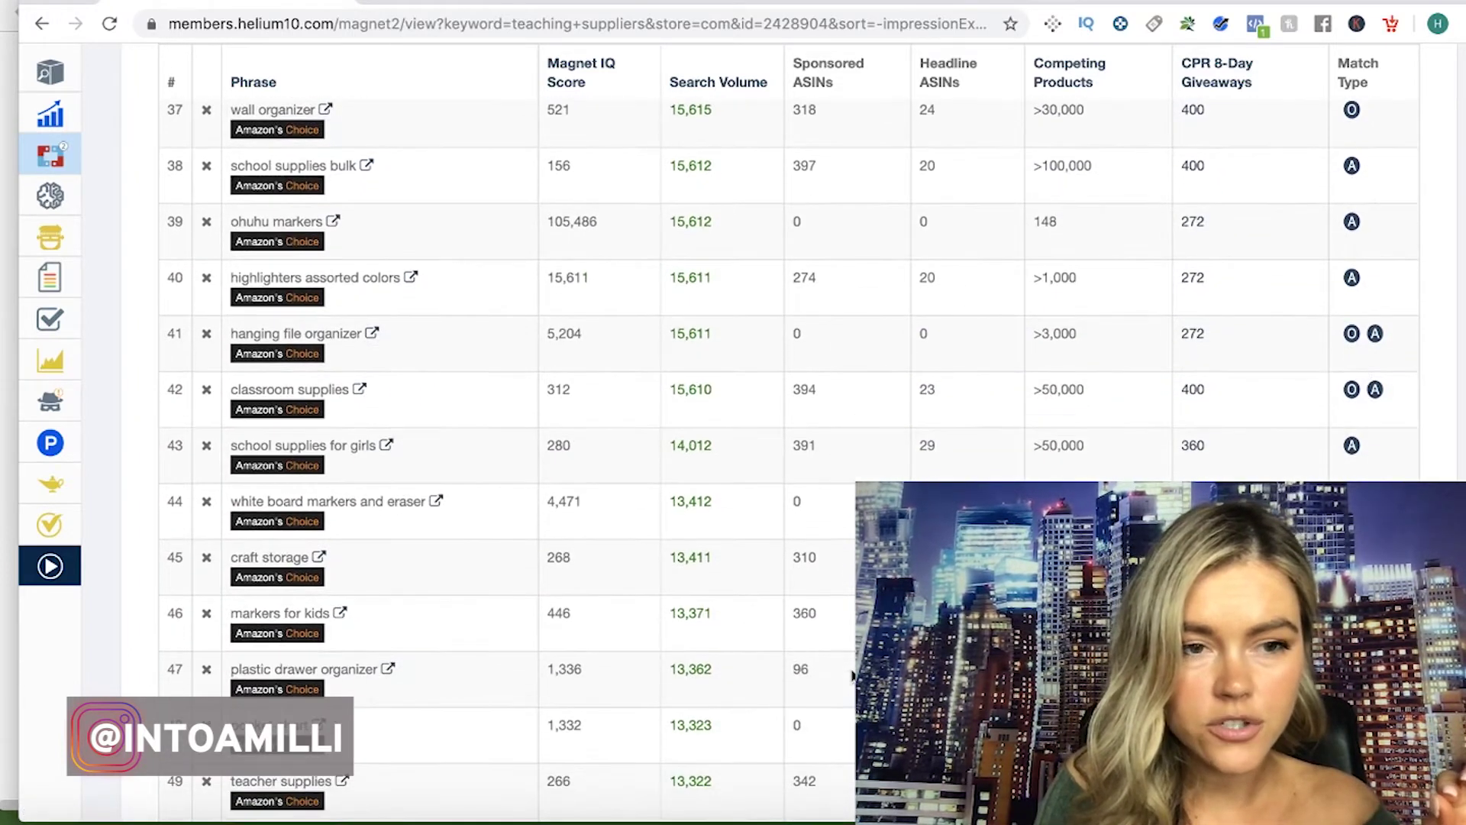
scroll(852, 675, "down", 2)
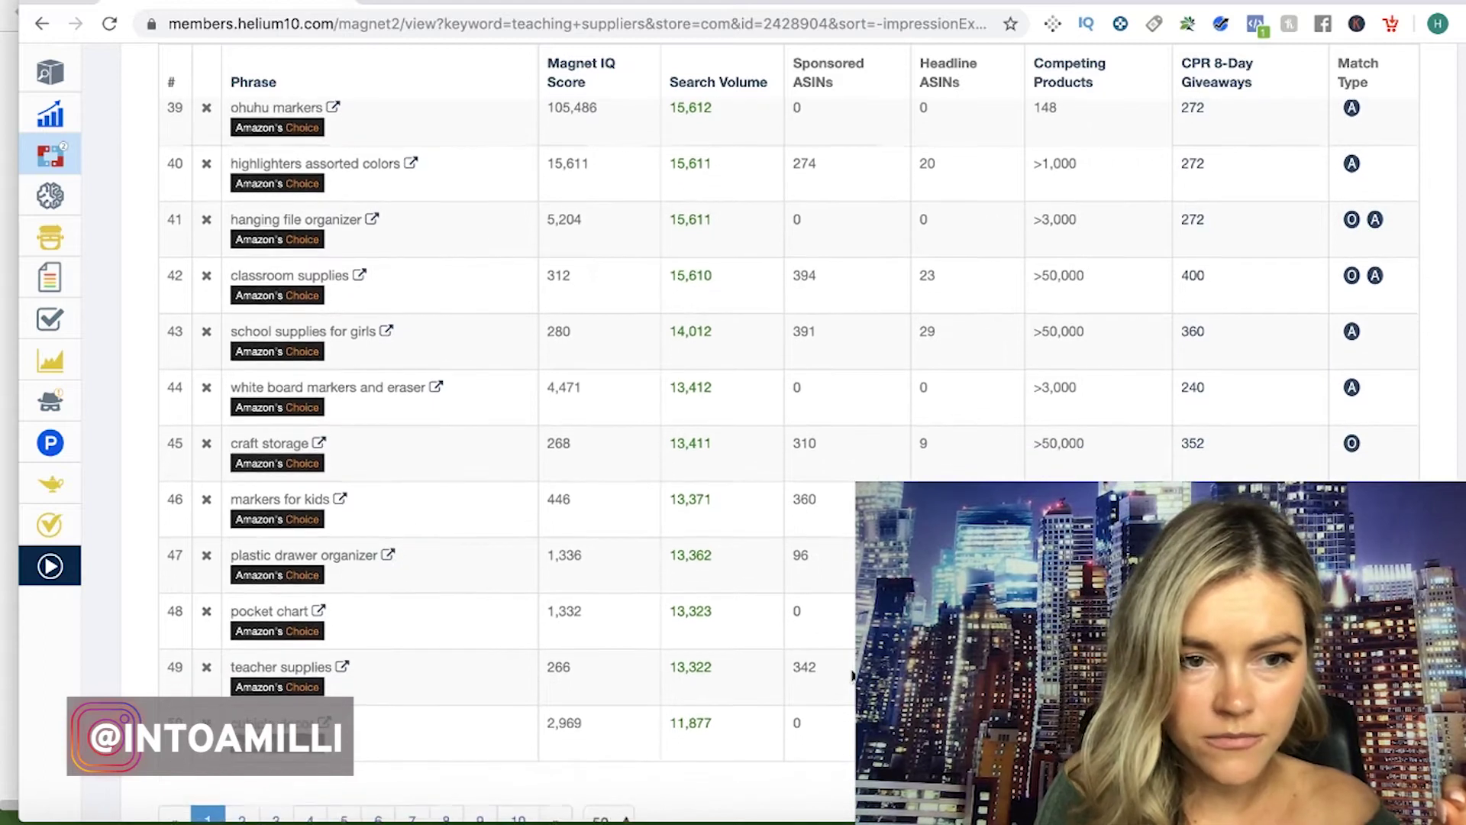
scroll(337, 556, "down", 1)
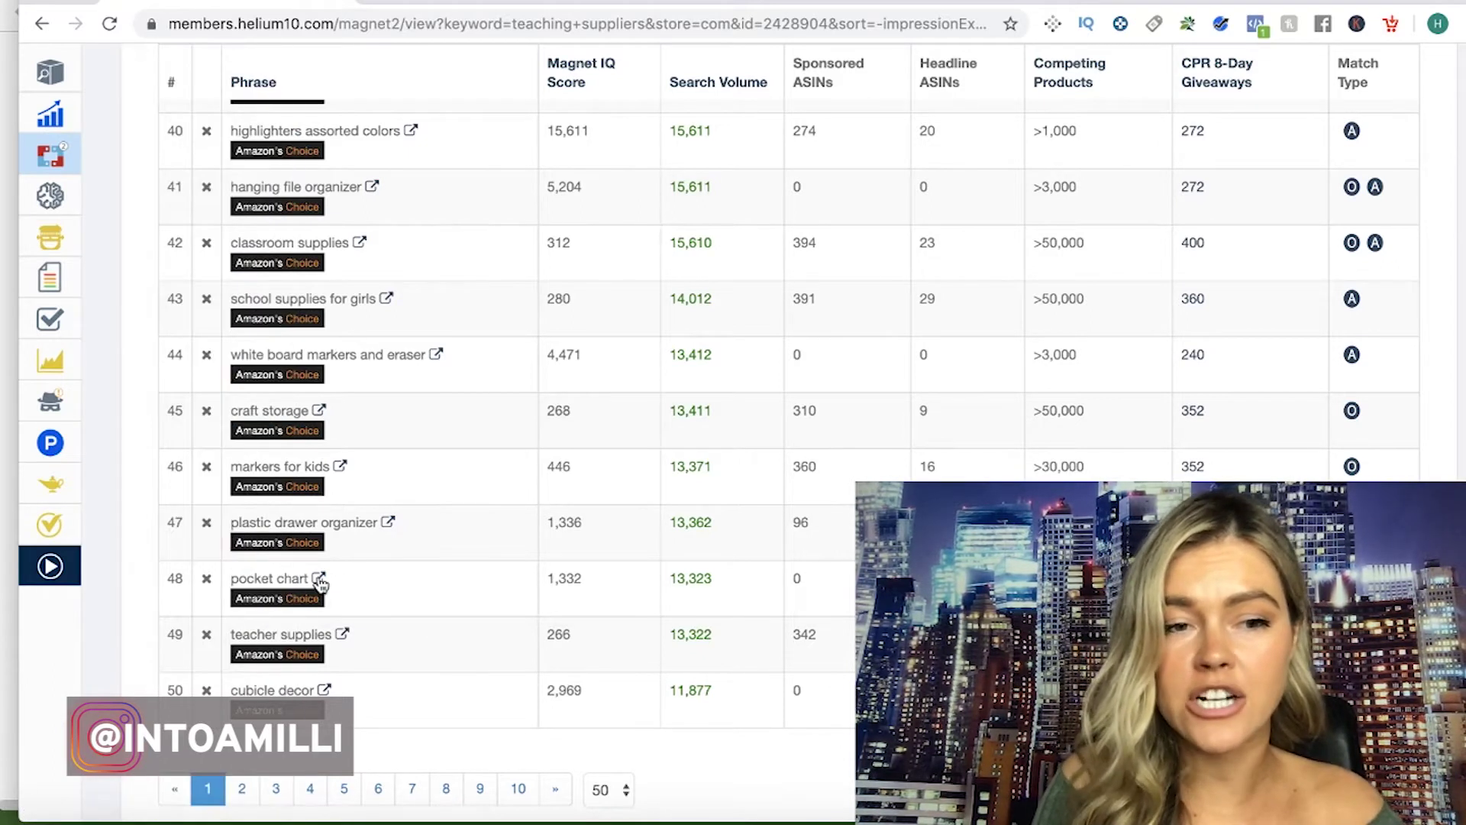
Open Amazon 'pocket chart' results and run Xray: 982.13 average monthly sales, $15.63 average price
left_click(319, 578)
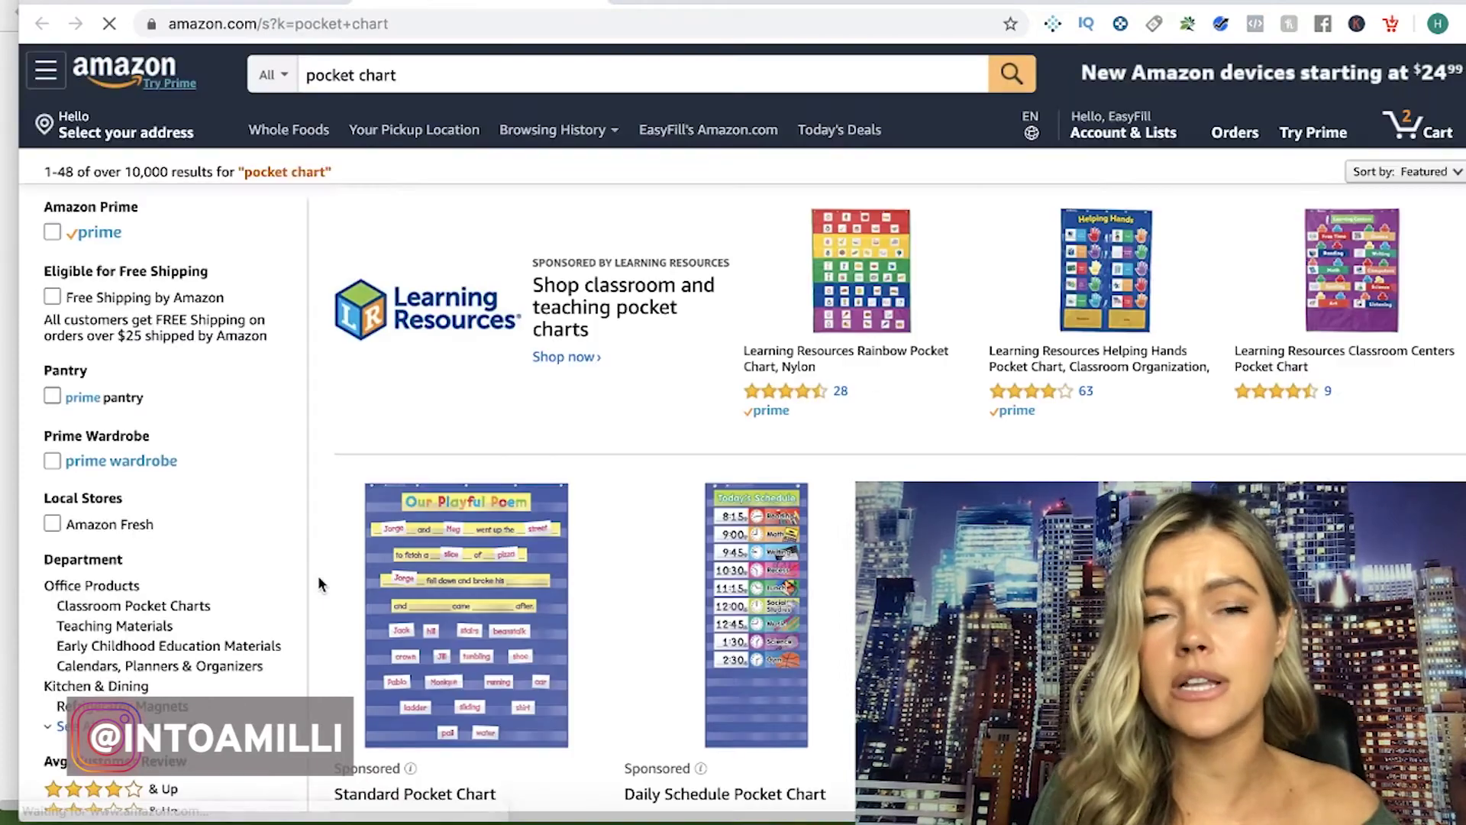
scroll(775, 648, "down", 8)
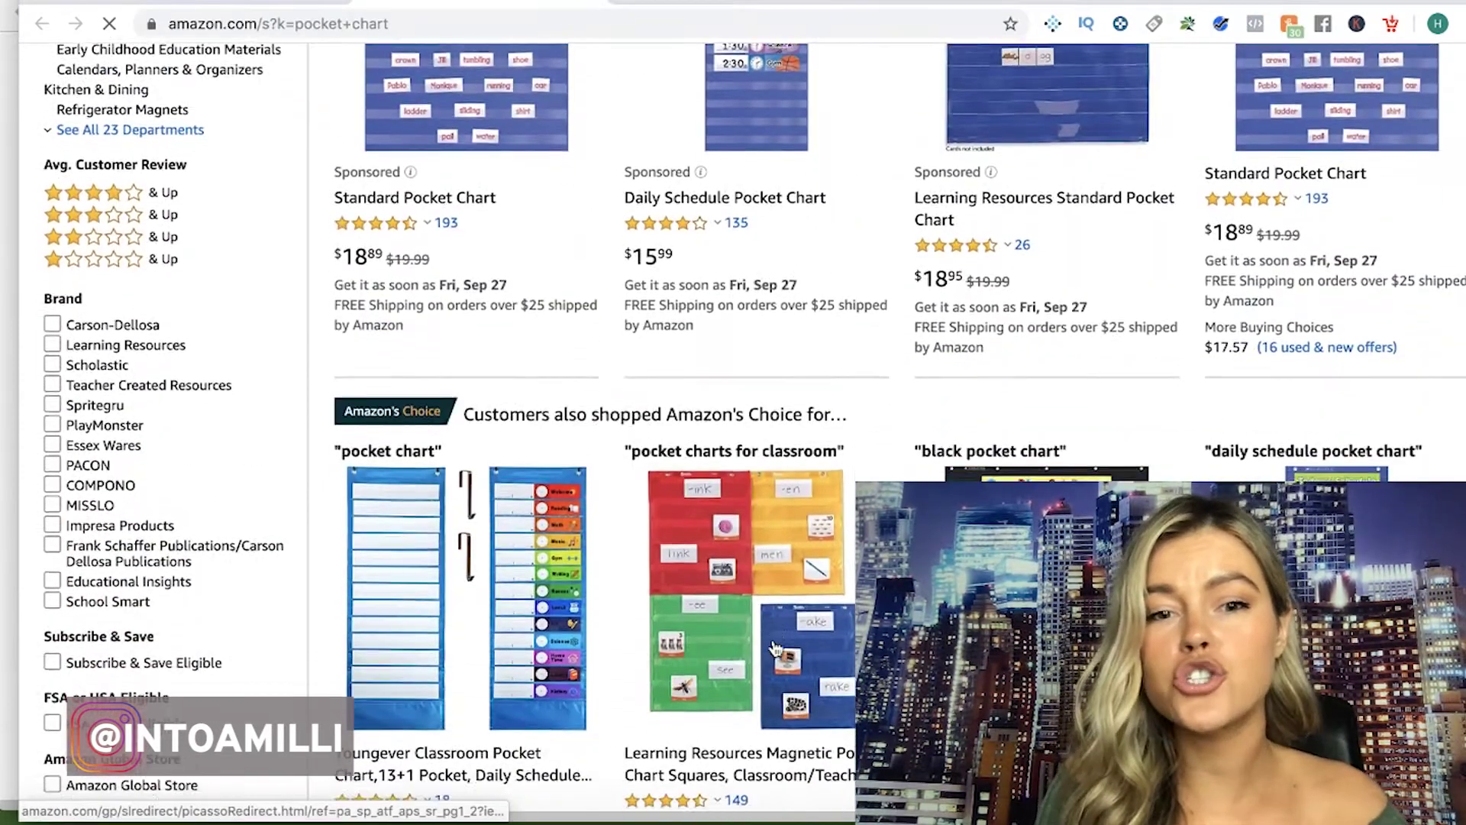
scroll(775, 648, "down", 9)
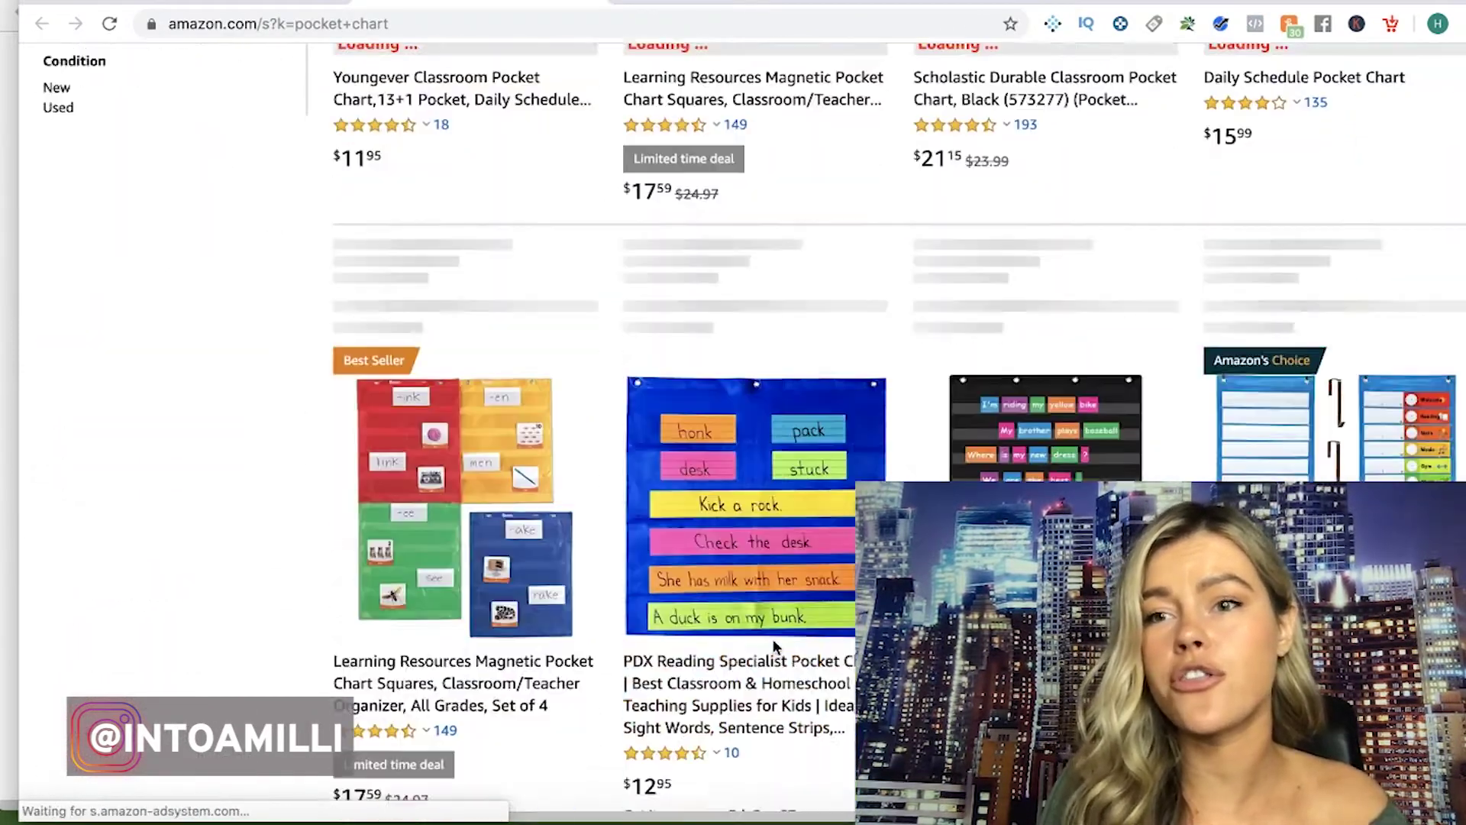
scroll(773, 646, "down", 3)
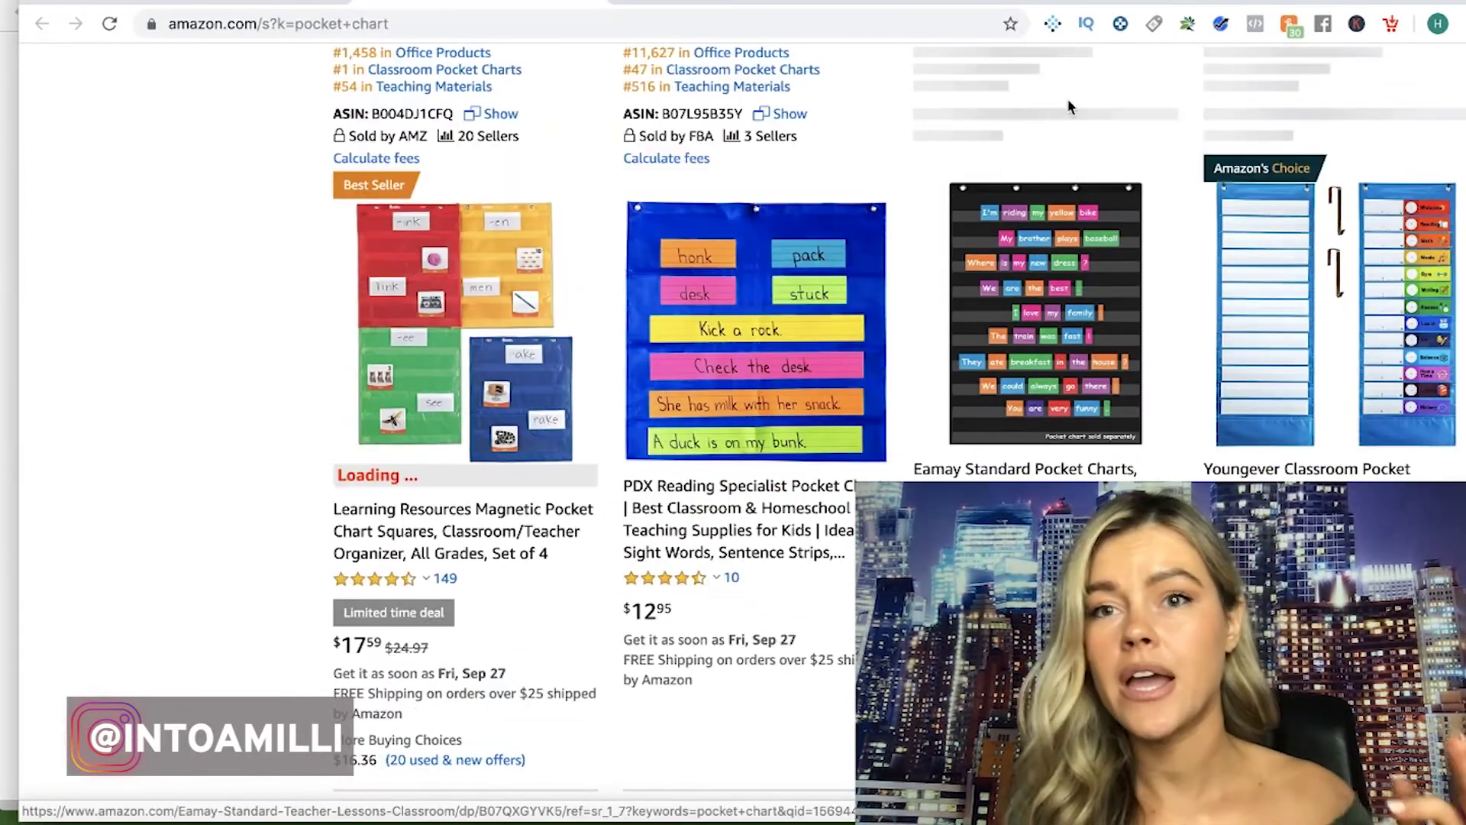
left_click(1055, 25)
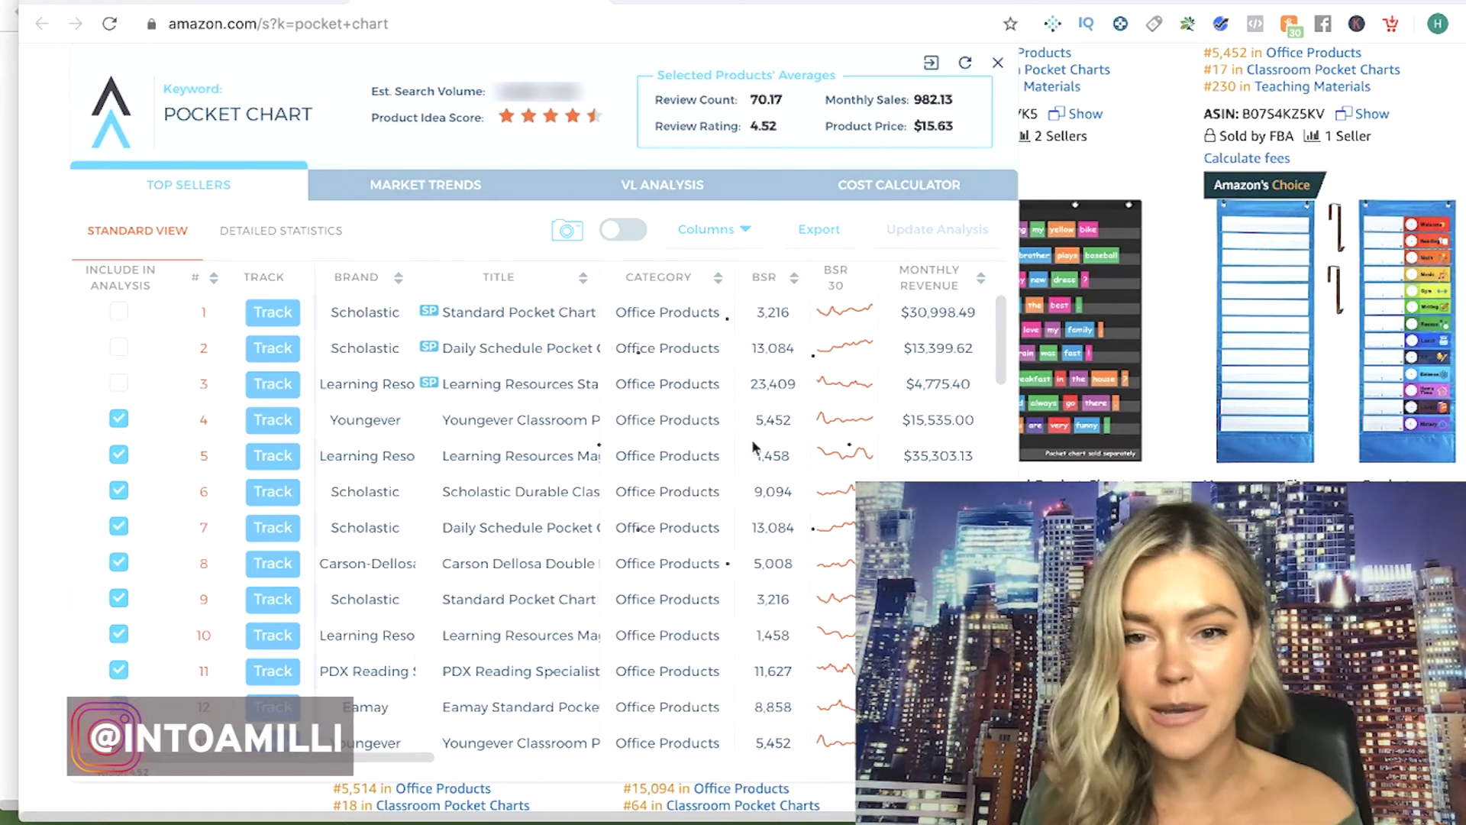
Review the pocket chart revenue, price, sales and review columns, then go back to the Magnet keyword table
scroll(710, 382, "right", 5)
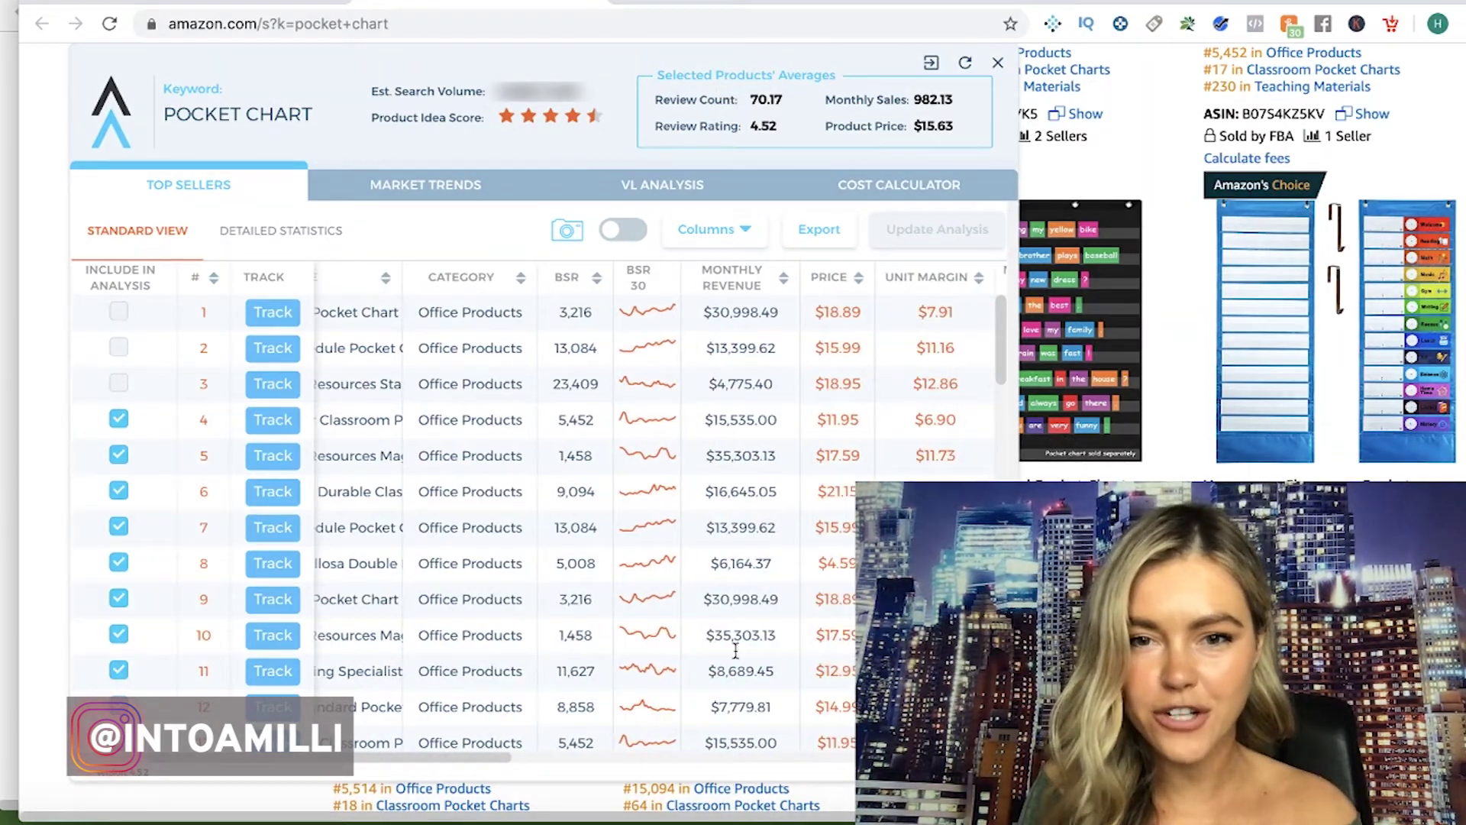
scroll(735, 650, "right", 5)
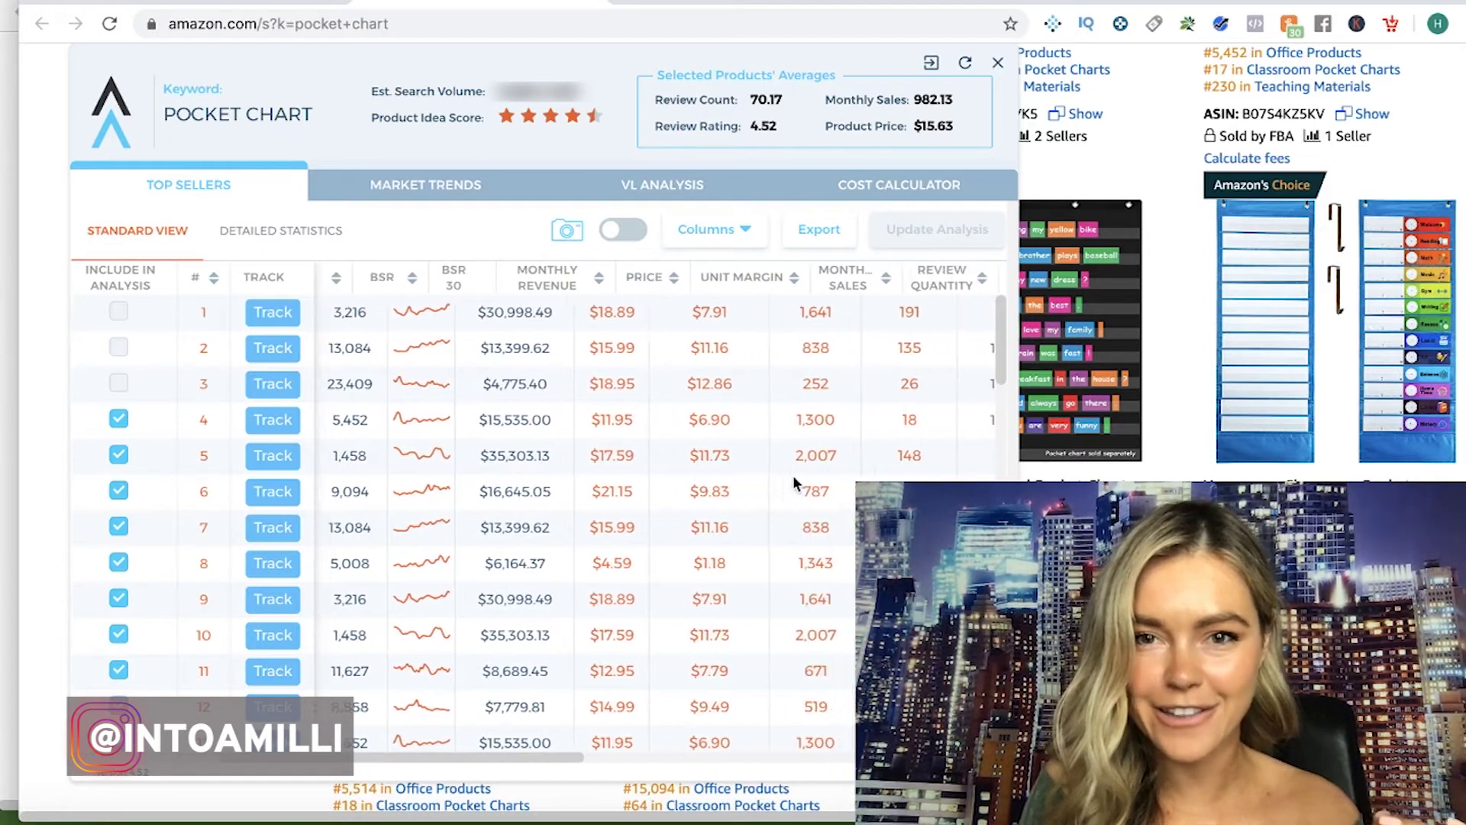
scroll(794, 482, "right", 1)
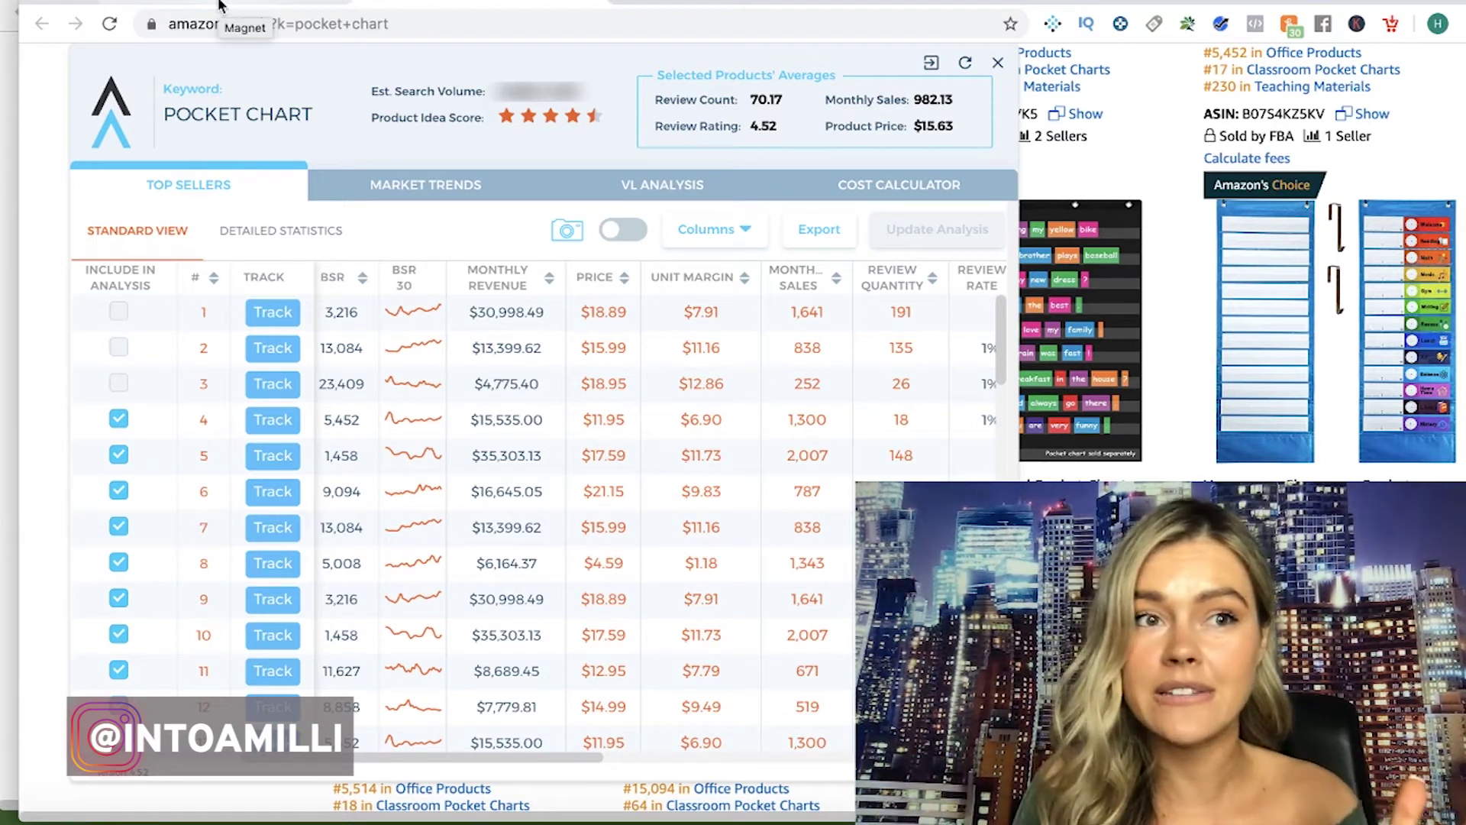
left_click(225, 5)
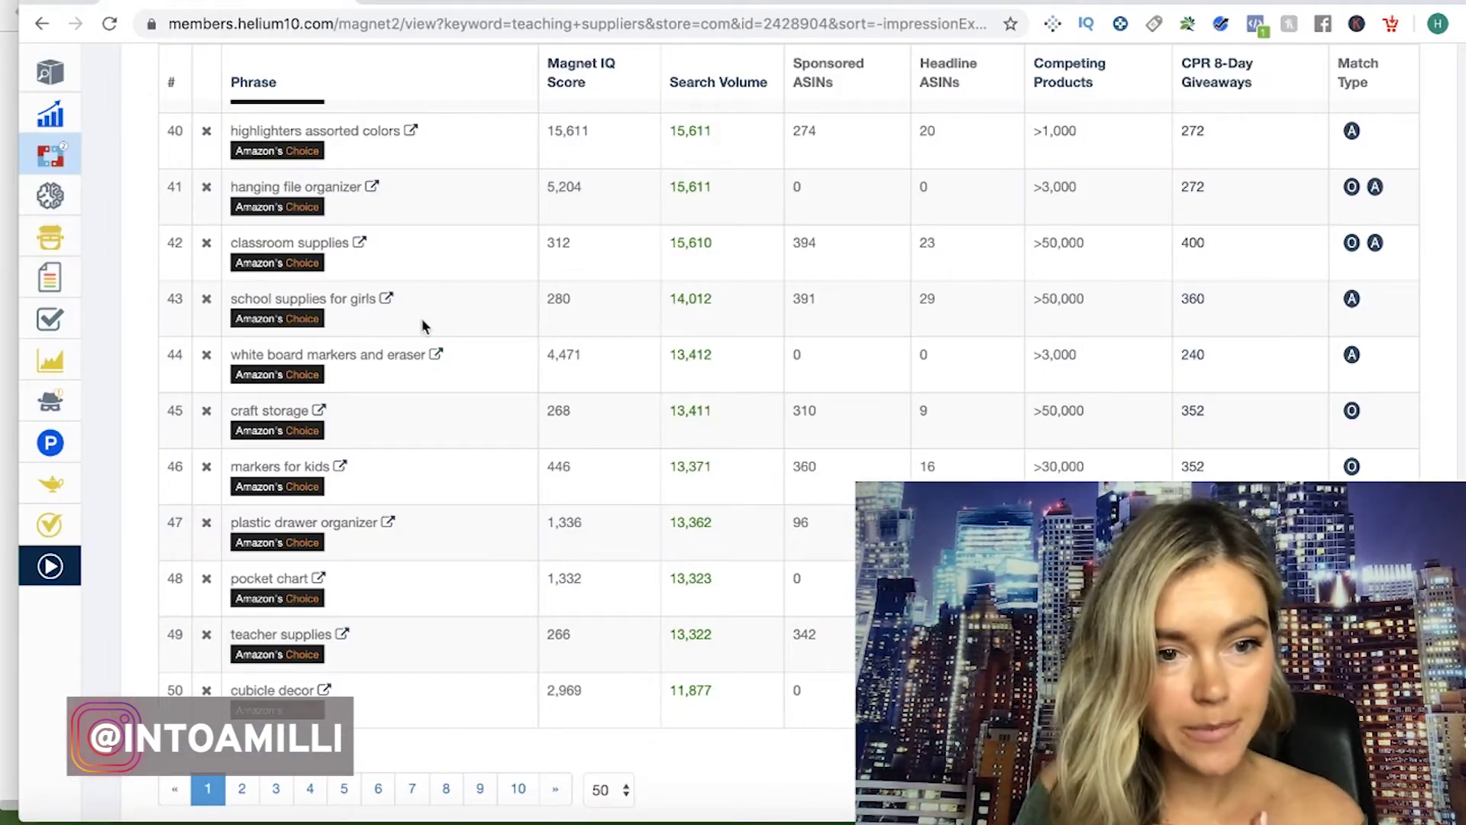
Browse Magnet page 2, rows 51 onward, from star stickers (11,876) to math games (9,525)
left_click(242, 791)
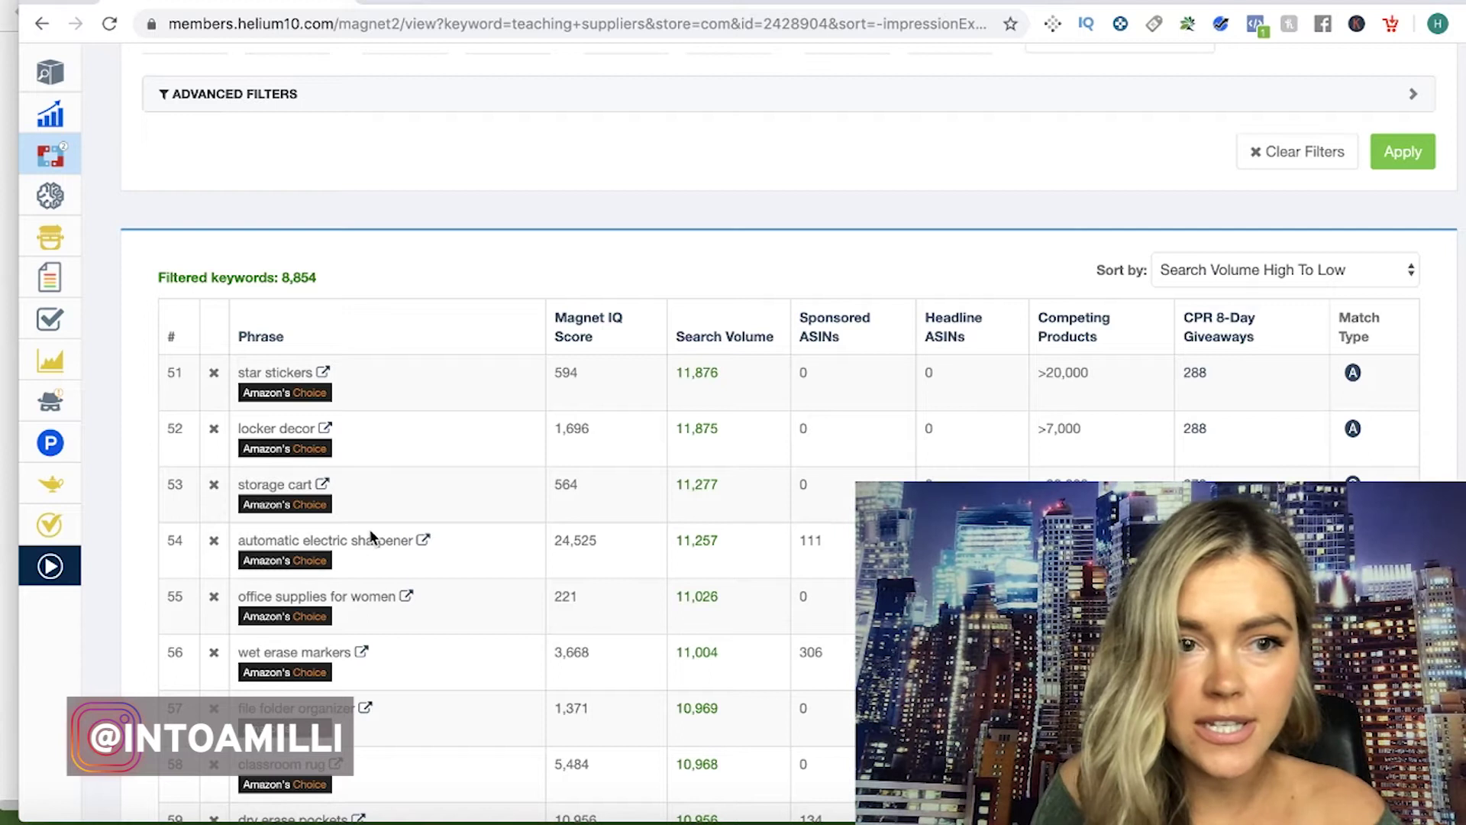
scroll(372, 537, "down", 1)
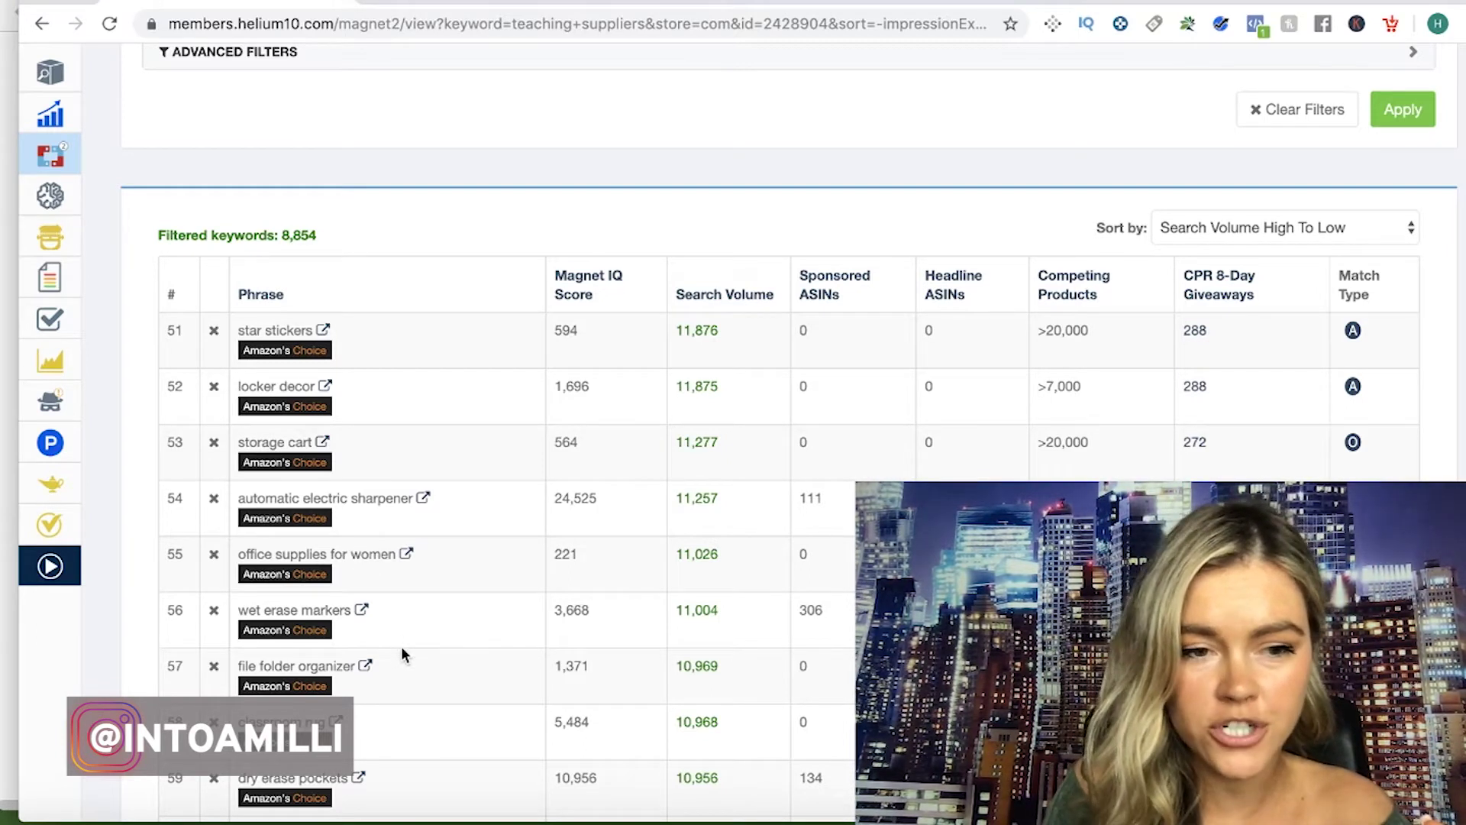
scroll(402, 649, "down", 5)
scroll(402, 649, "down", 1)
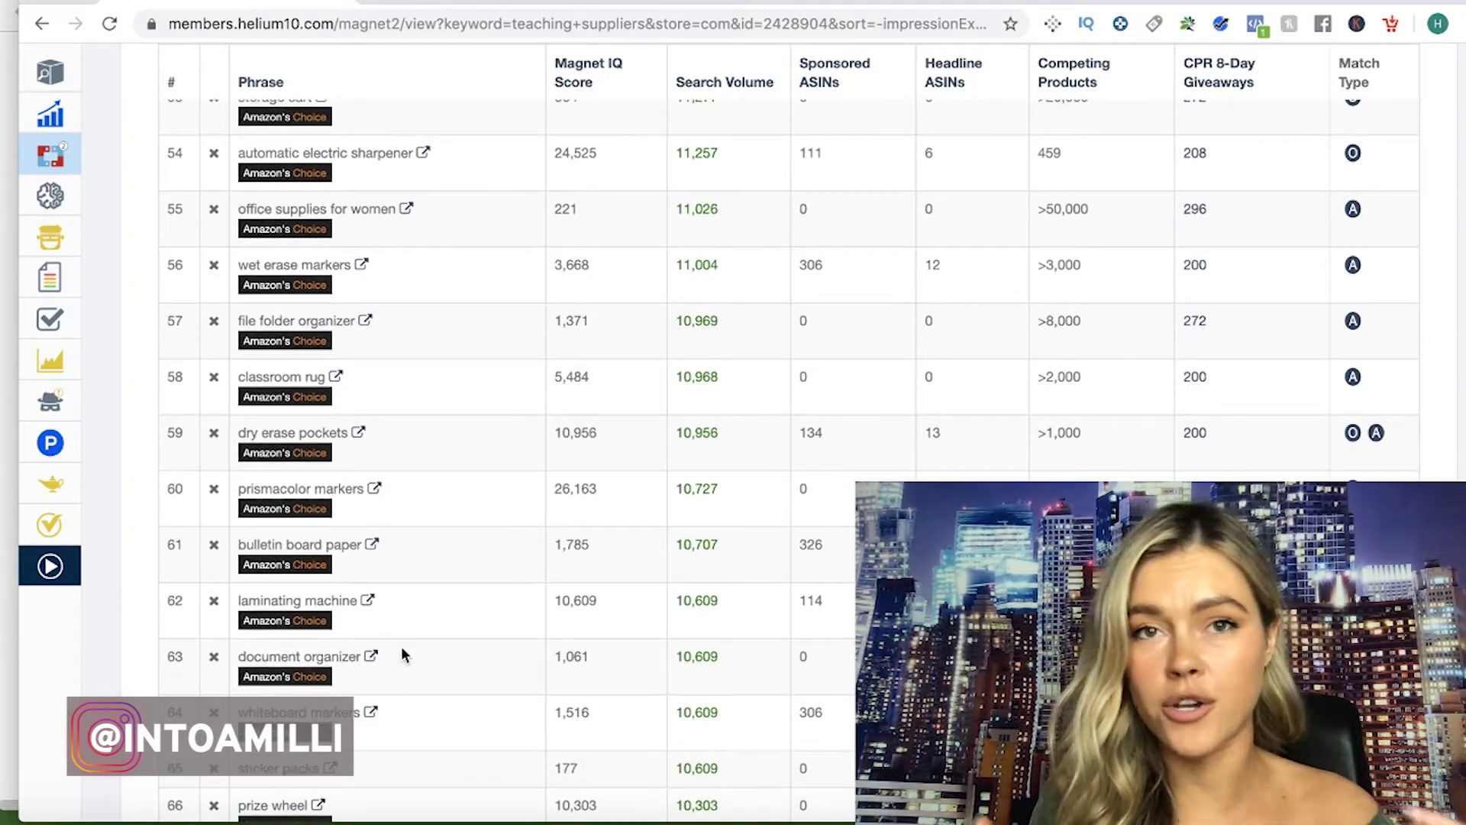
scroll(401, 646, "down", 2)
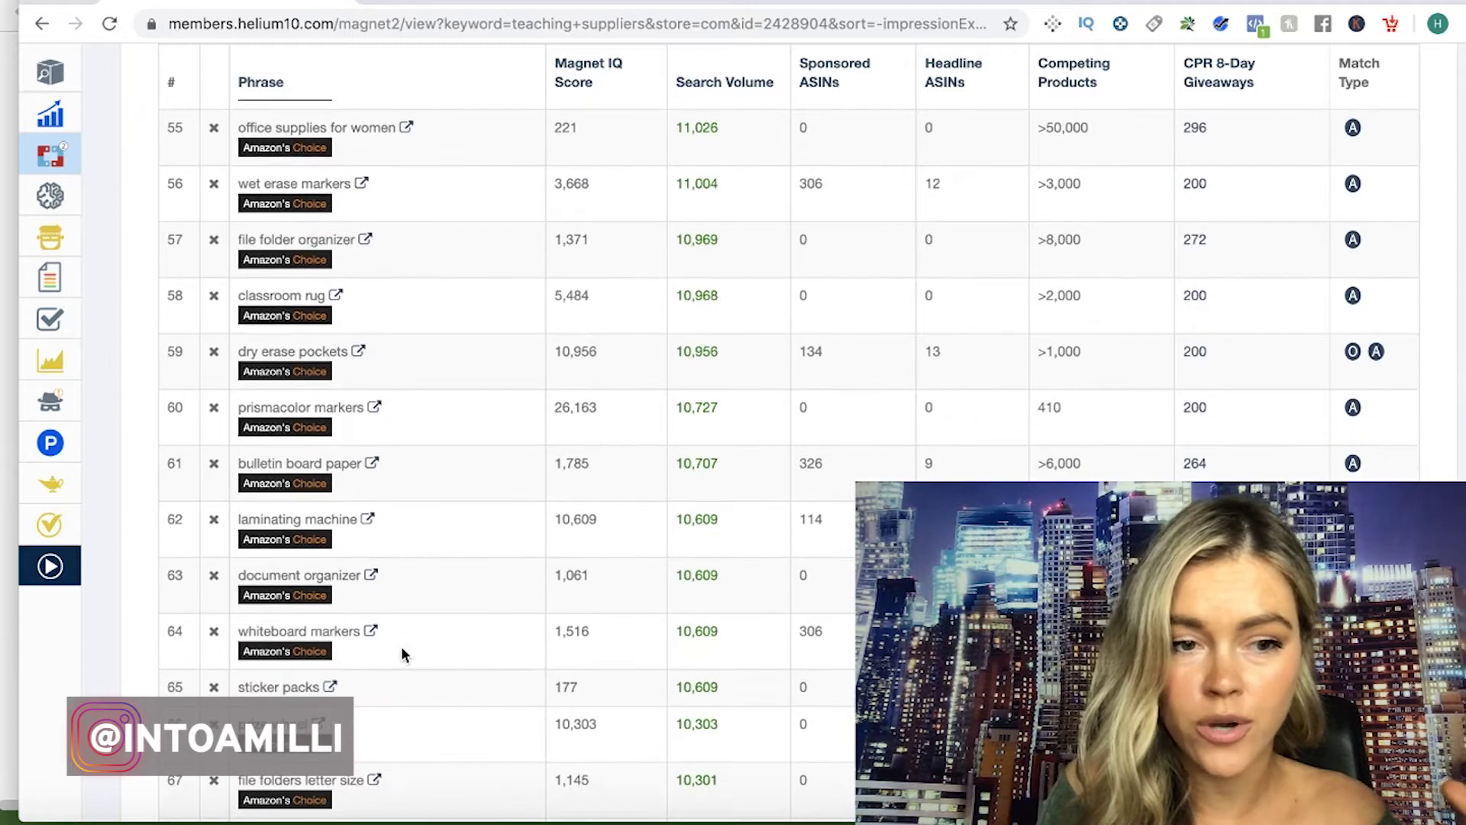
scroll(401, 646, "down", 2)
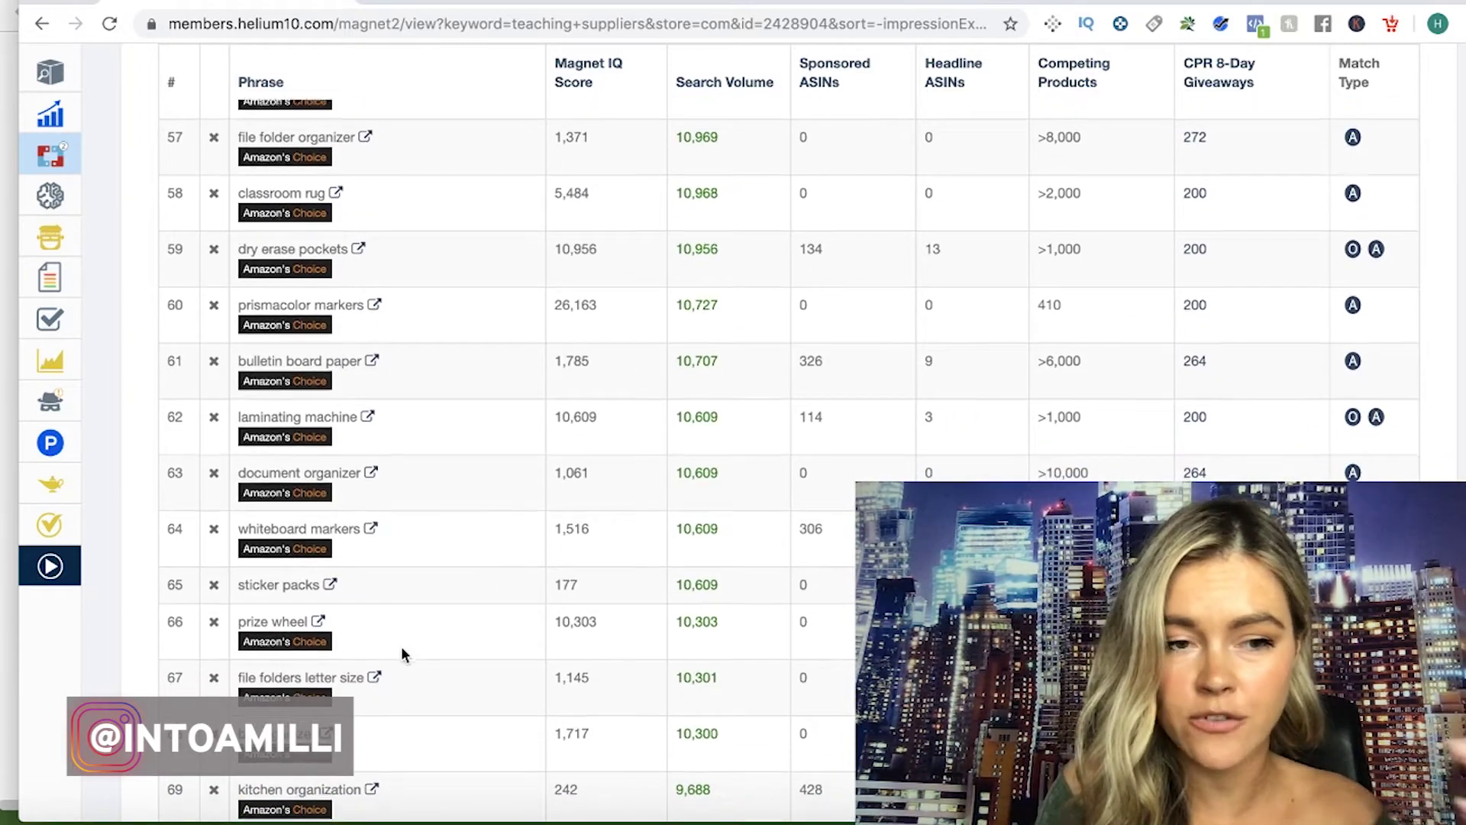
scroll(402, 649, "down", 1)
scroll(401, 646, "down", 1)
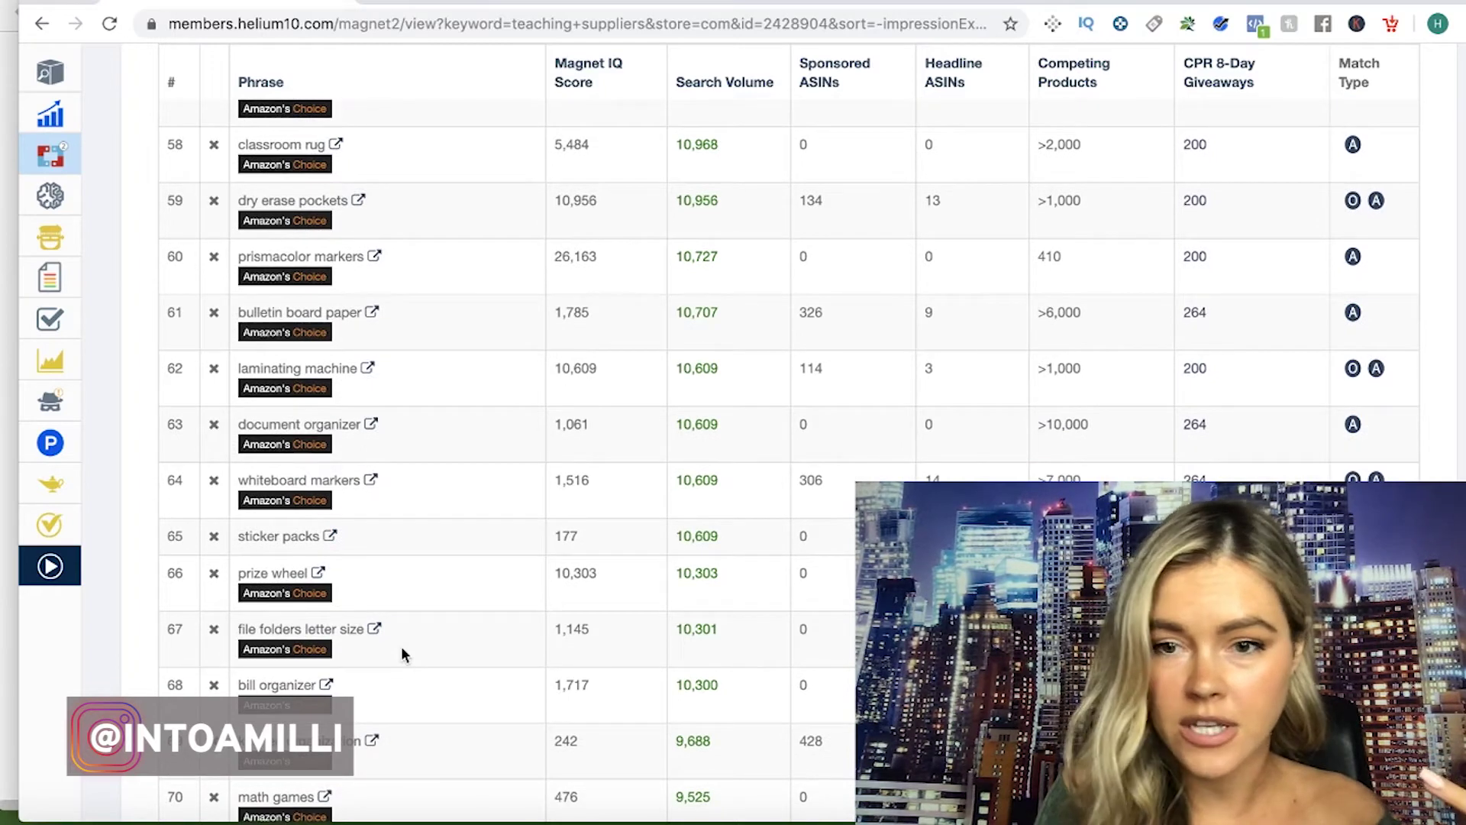
Run Xray on Amazon 'prize wheel' results; top seller shows $31,060.45 monthly revenue at $44.95
left_click(319, 575)
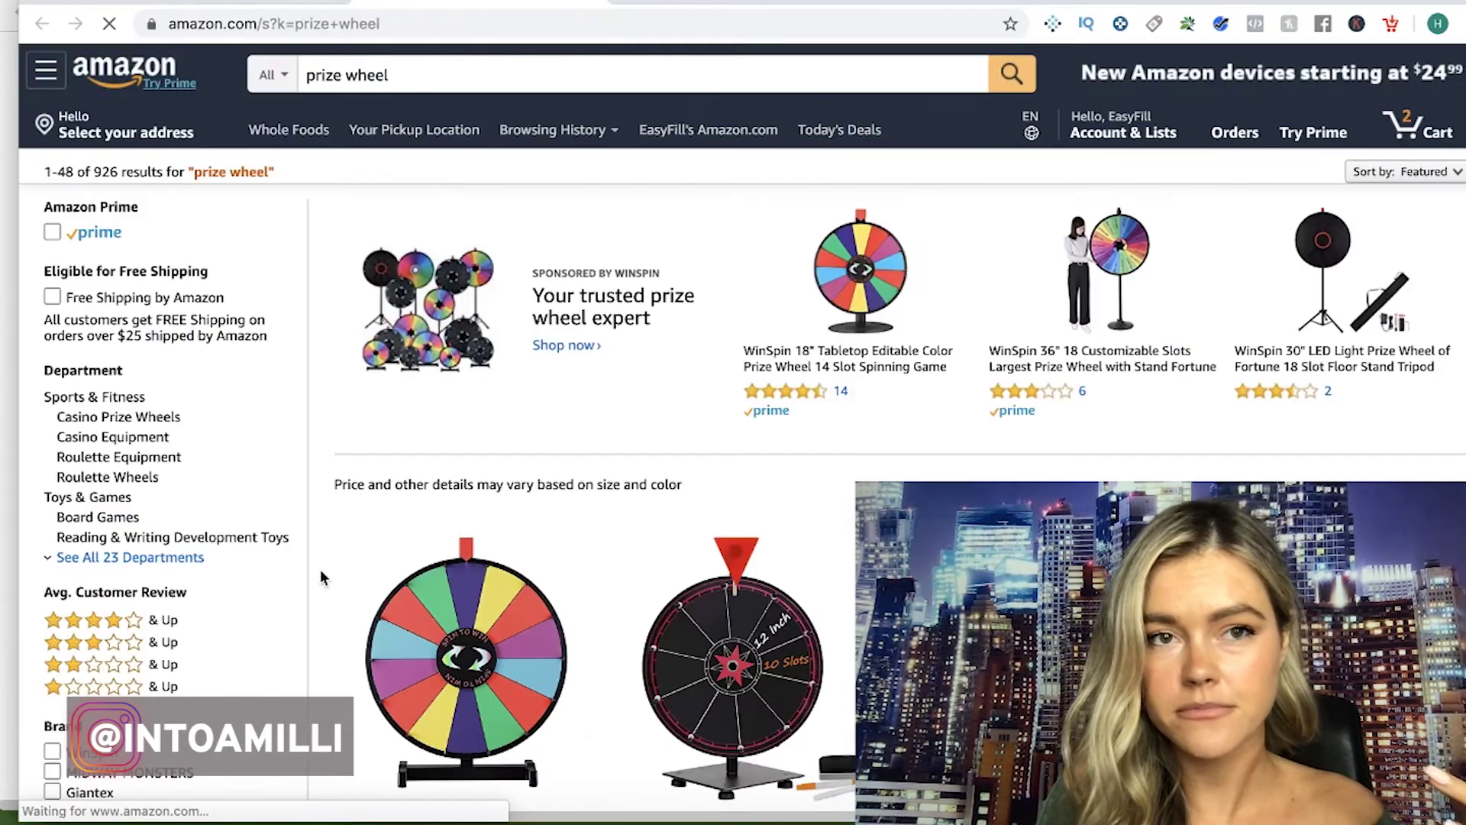
scroll(806, 603, "down", 12)
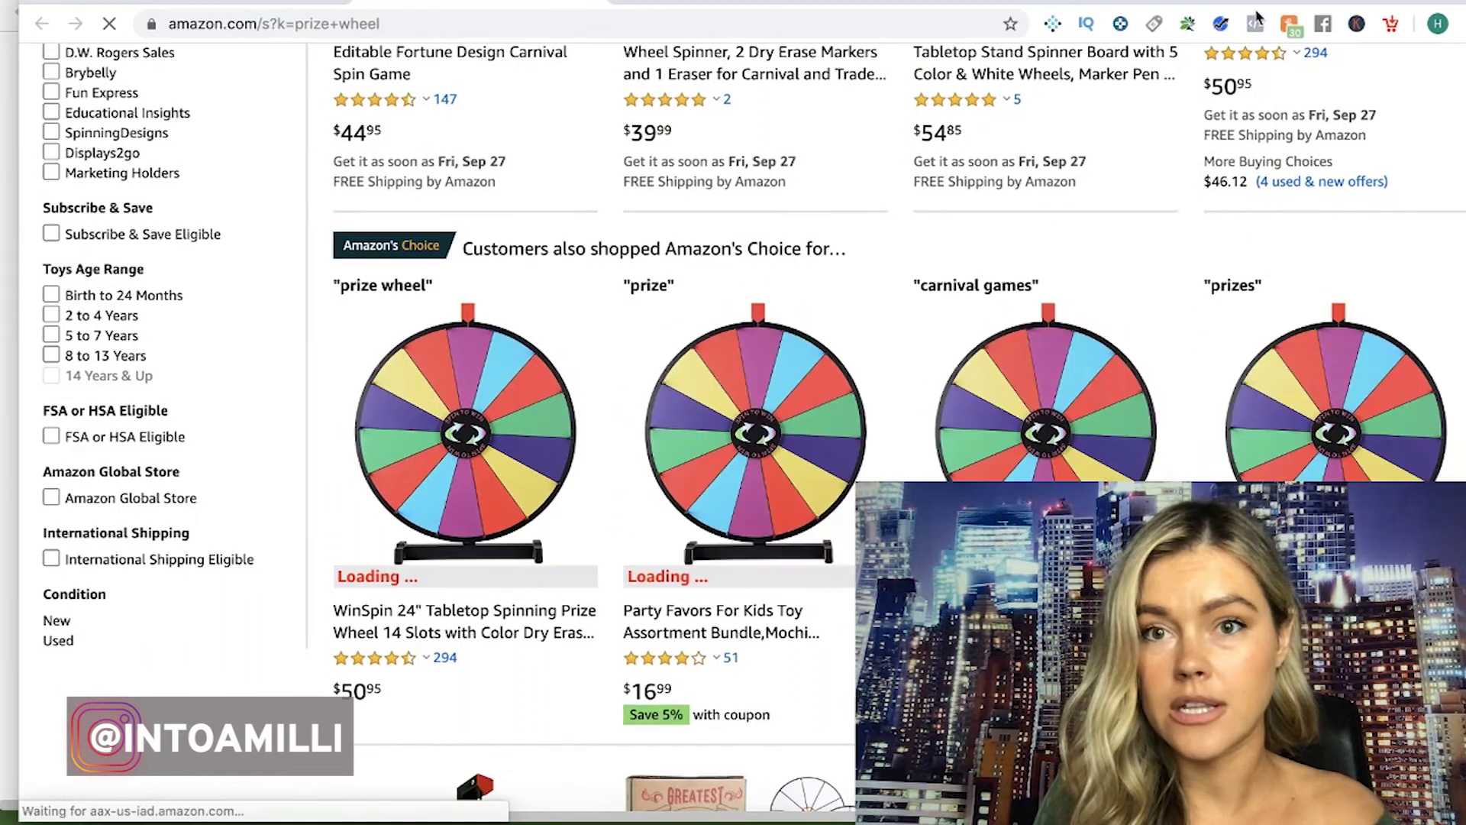
left_click(1054, 24)
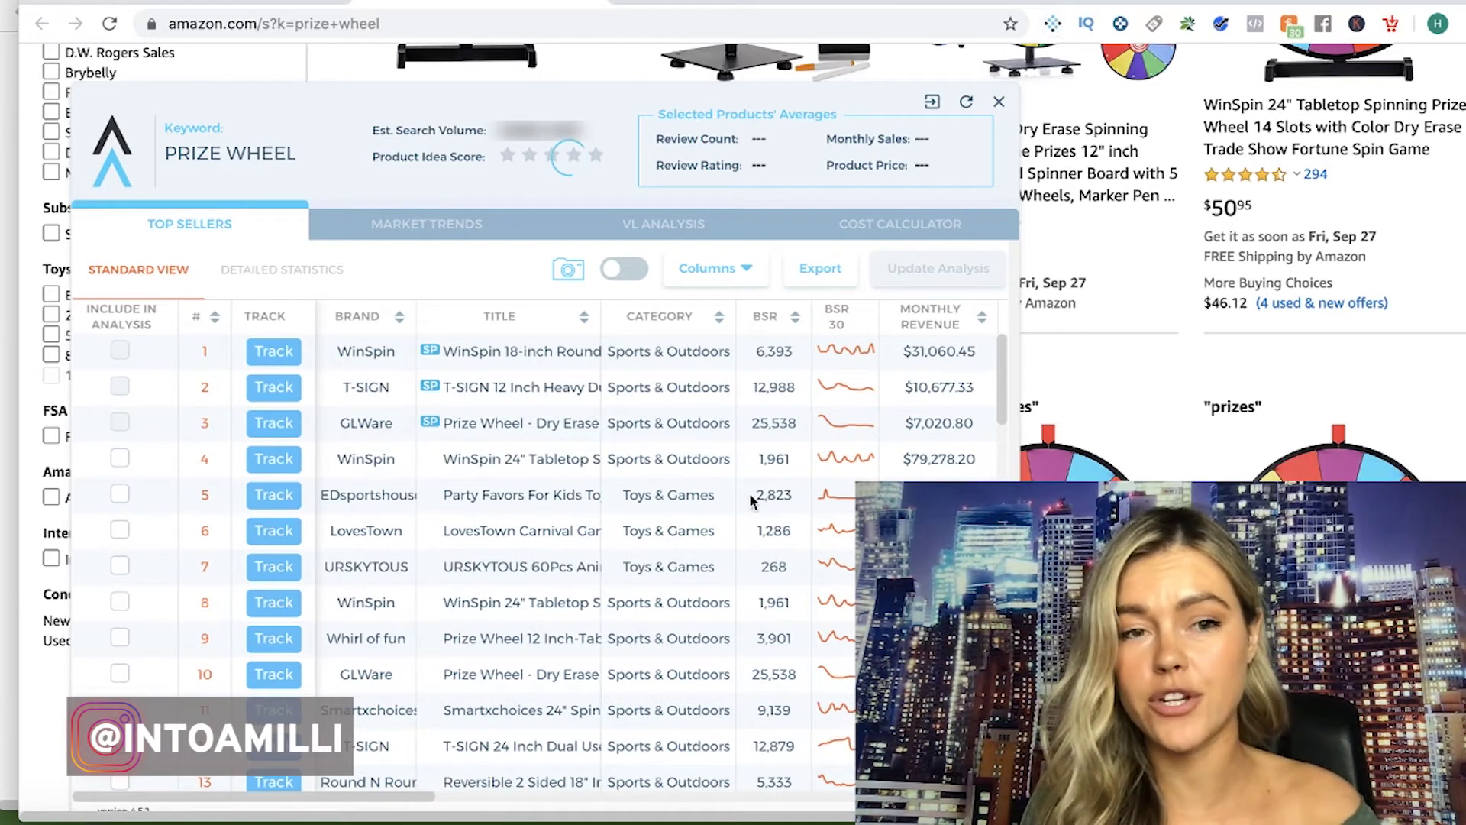
scroll(749, 500, "right", 3)
scroll(749, 501, "right", 2)
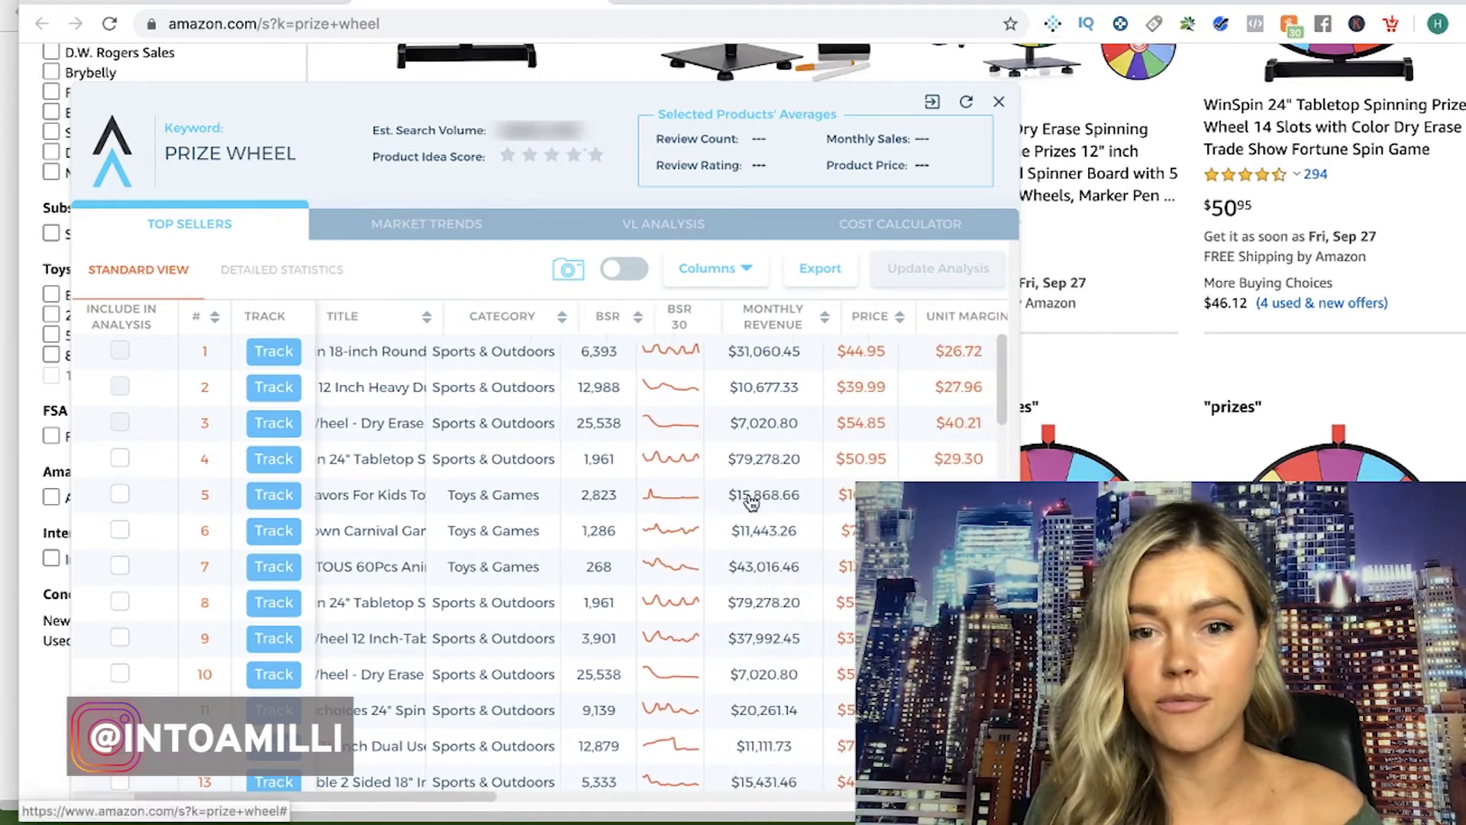
scroll(749, 495, "right", 4)
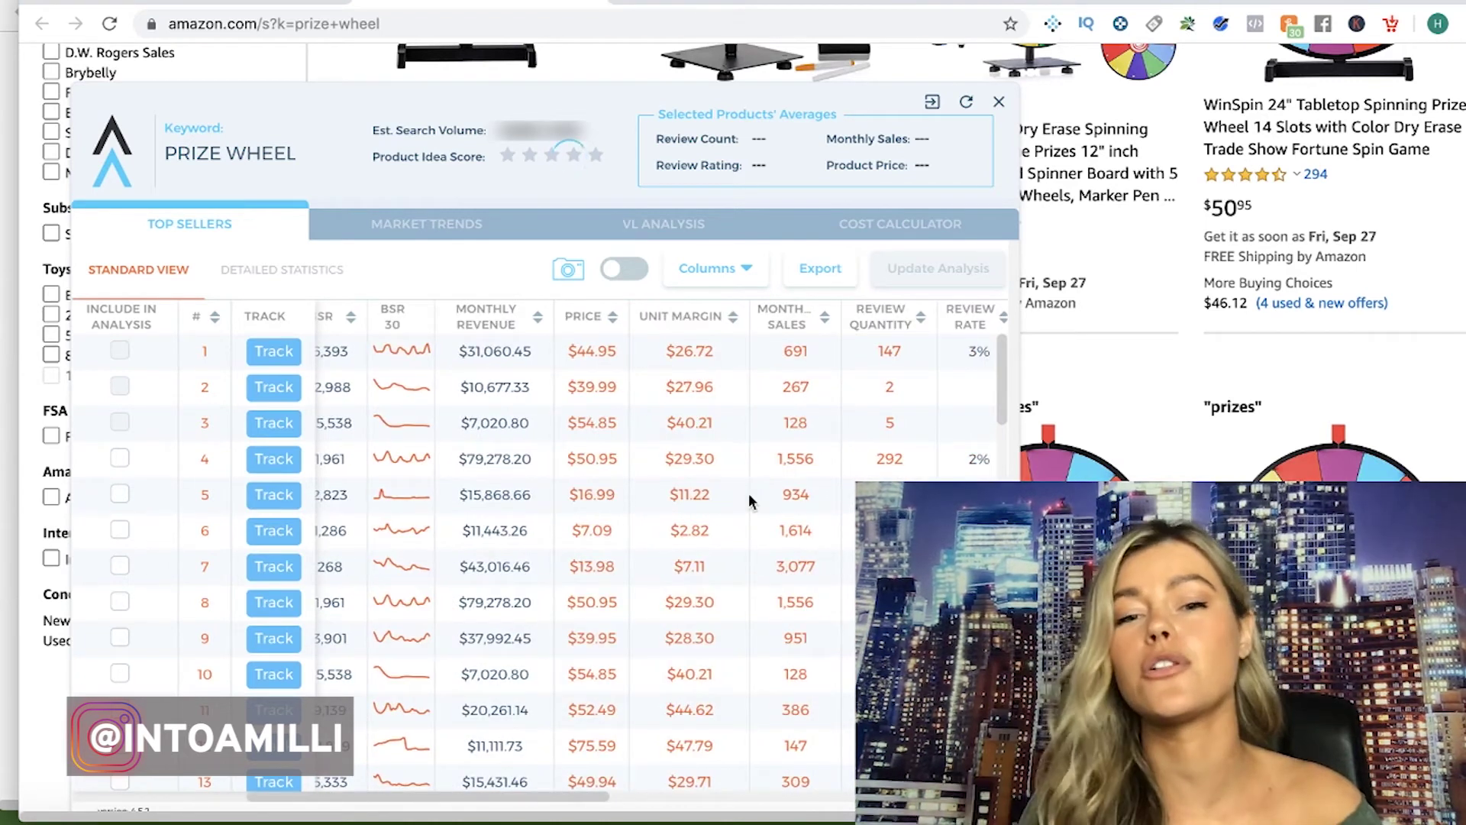
scroll(749, 501, "right", 4)
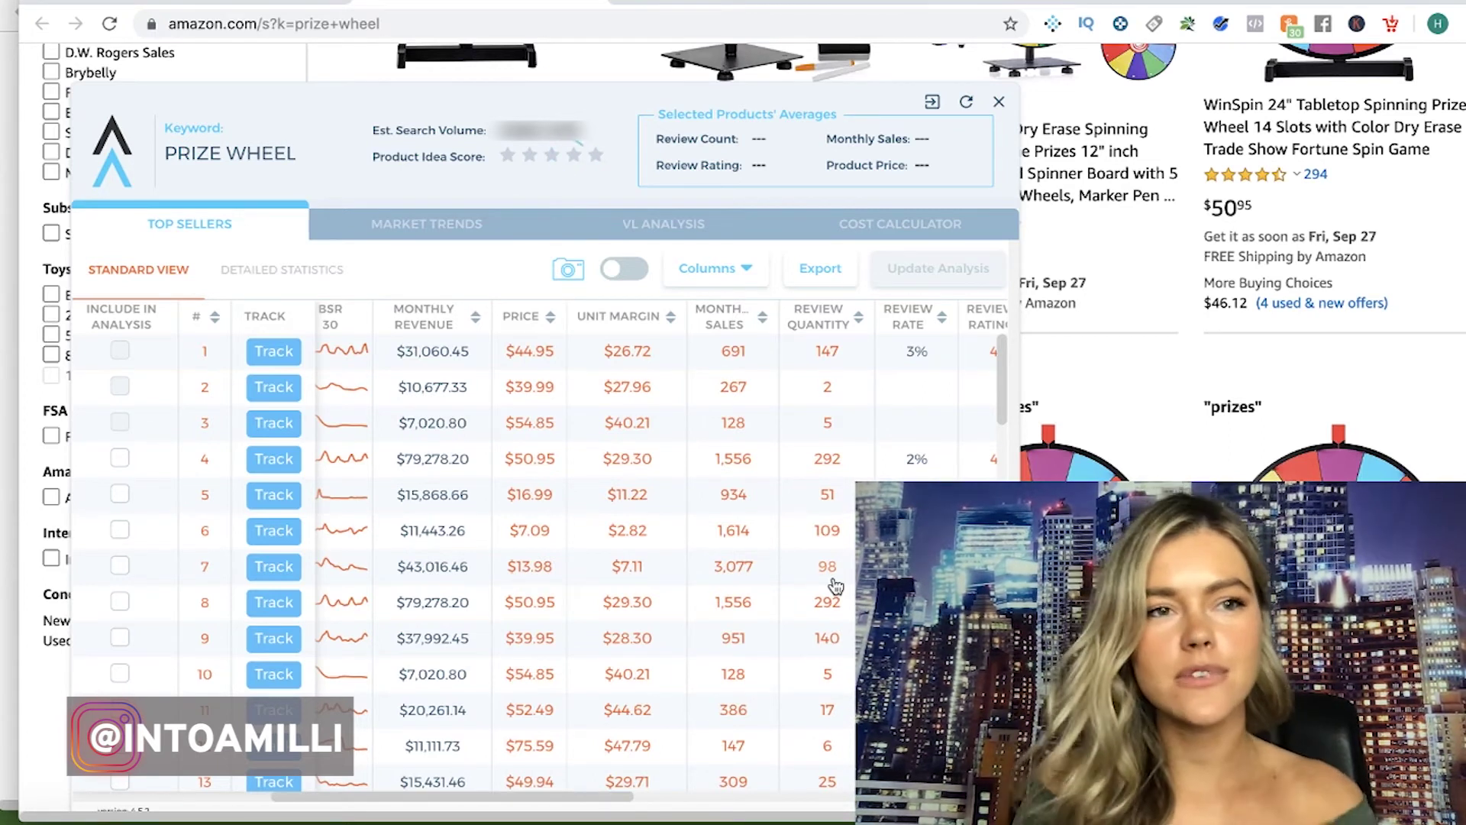
Look through Amazon's search results for 'bill organizer' (10,300 search volume)
left_click(246, 6)
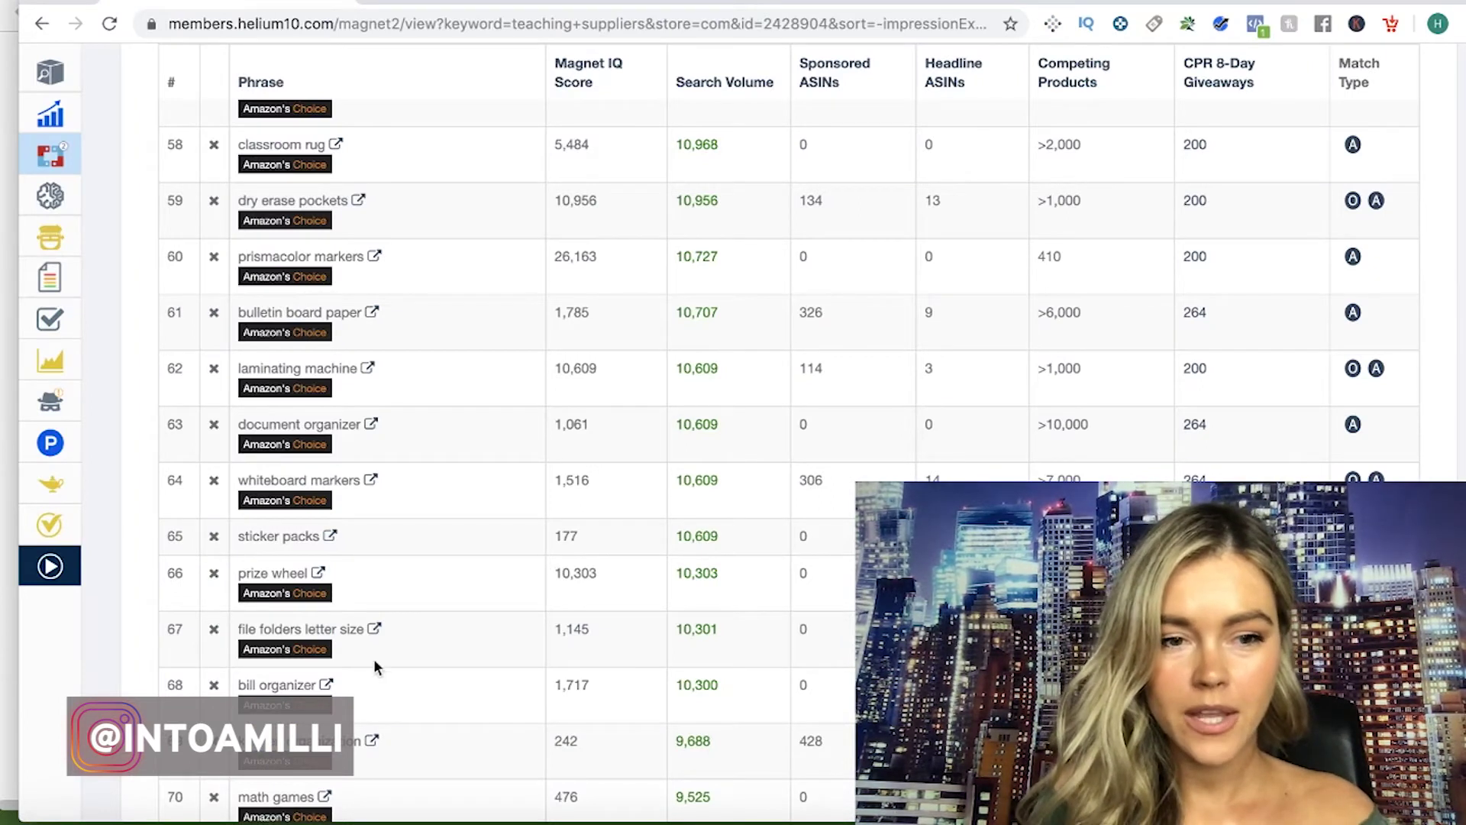
left_click(327, 685)
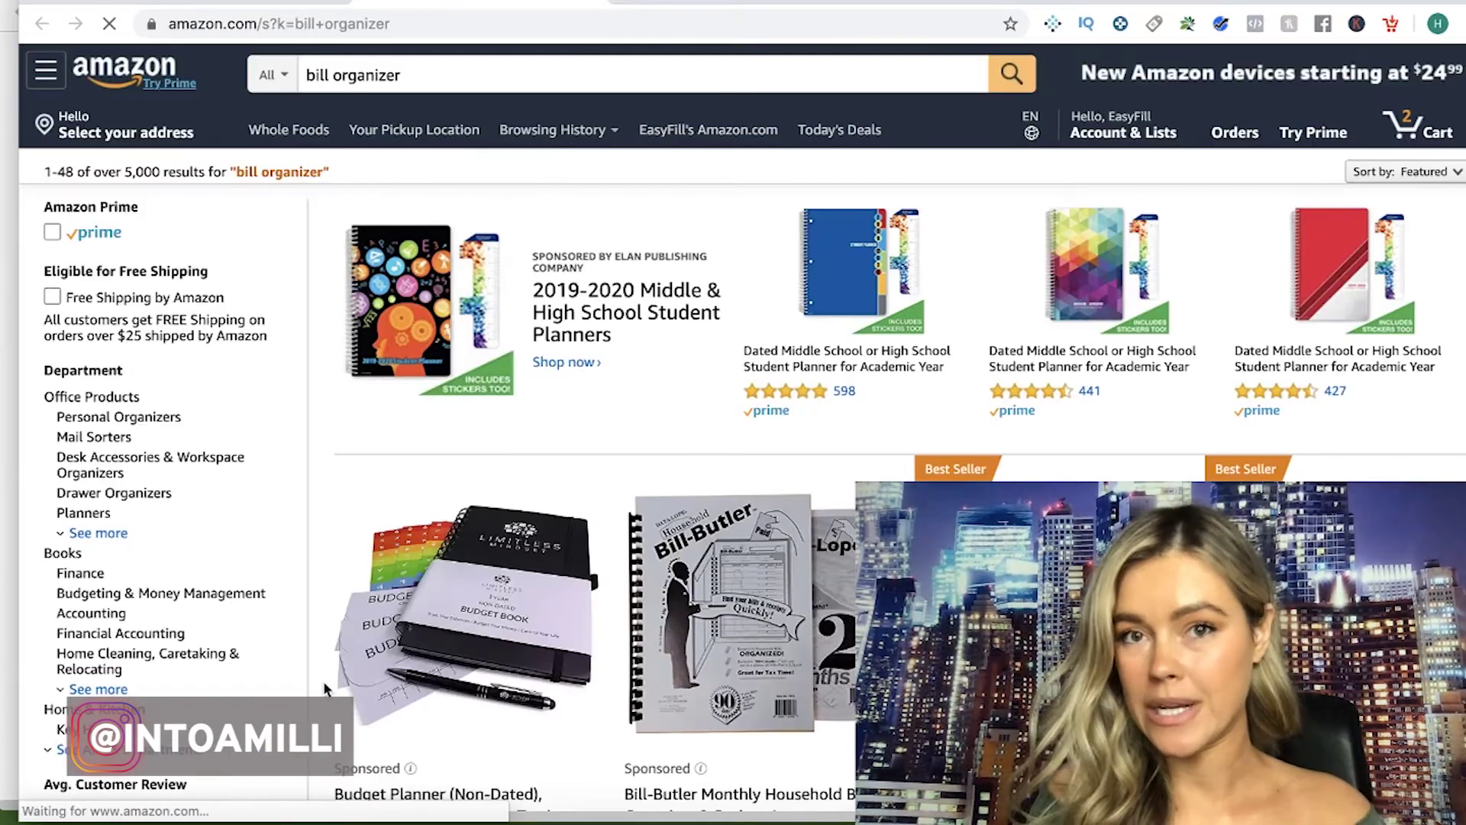
scroll(327, 688, "down", 10)
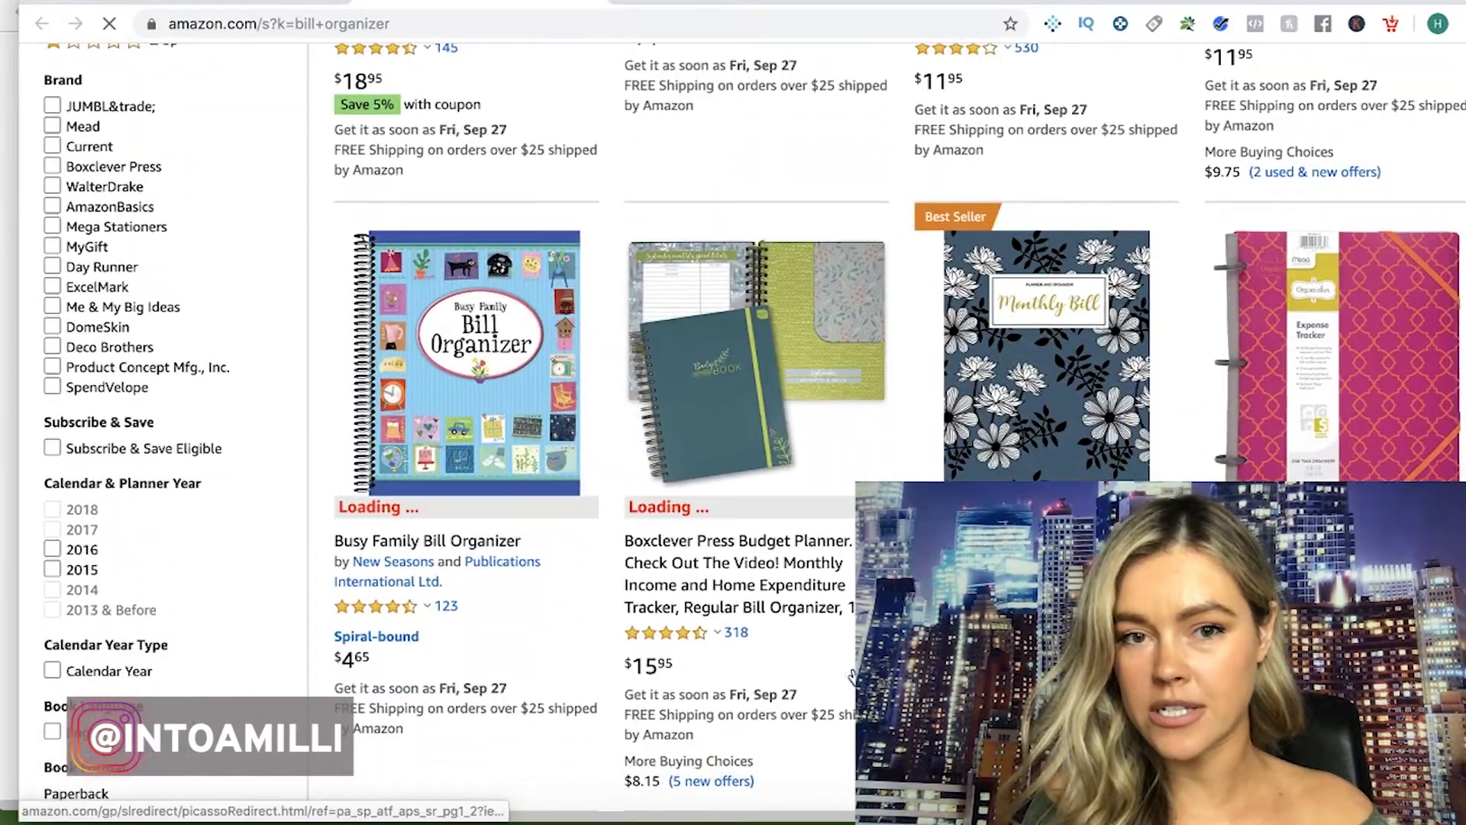
scroll(853, 676, "down", 12)
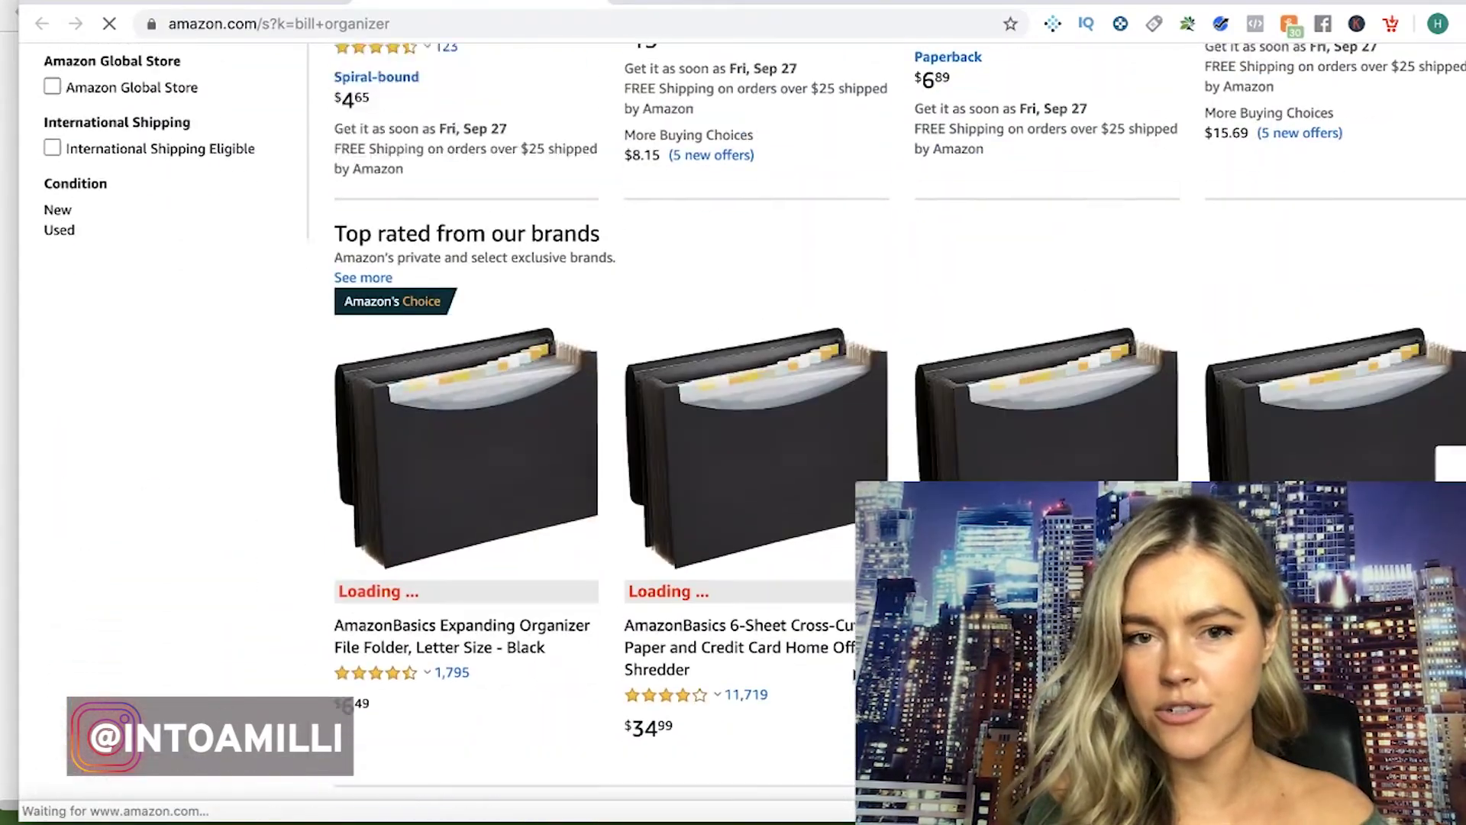
scroll(852, 676, "down", 14)
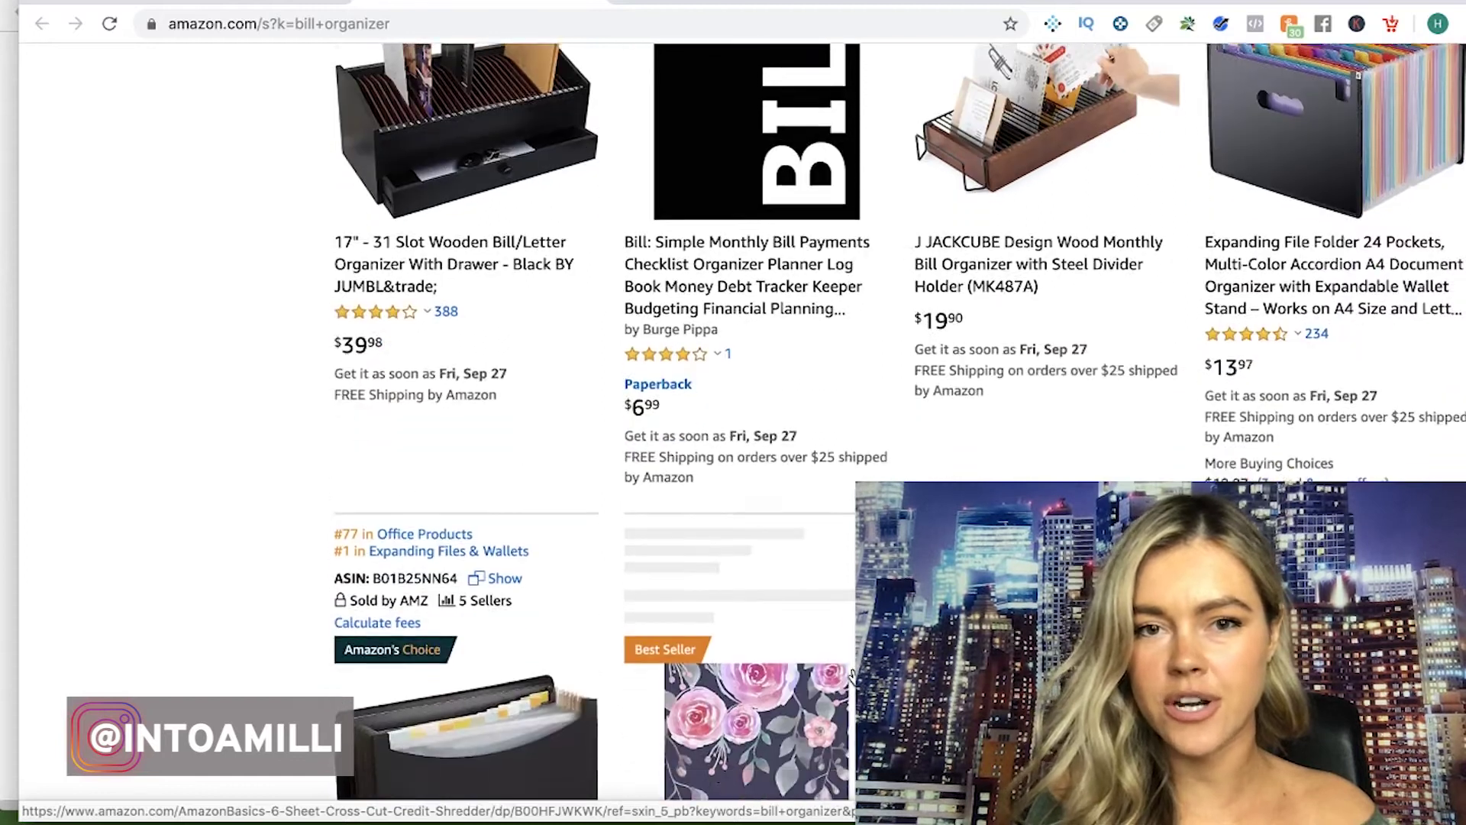
Return to the Magnet keyword table and scroll down toward 'visual timer'
left_click(252, 4)
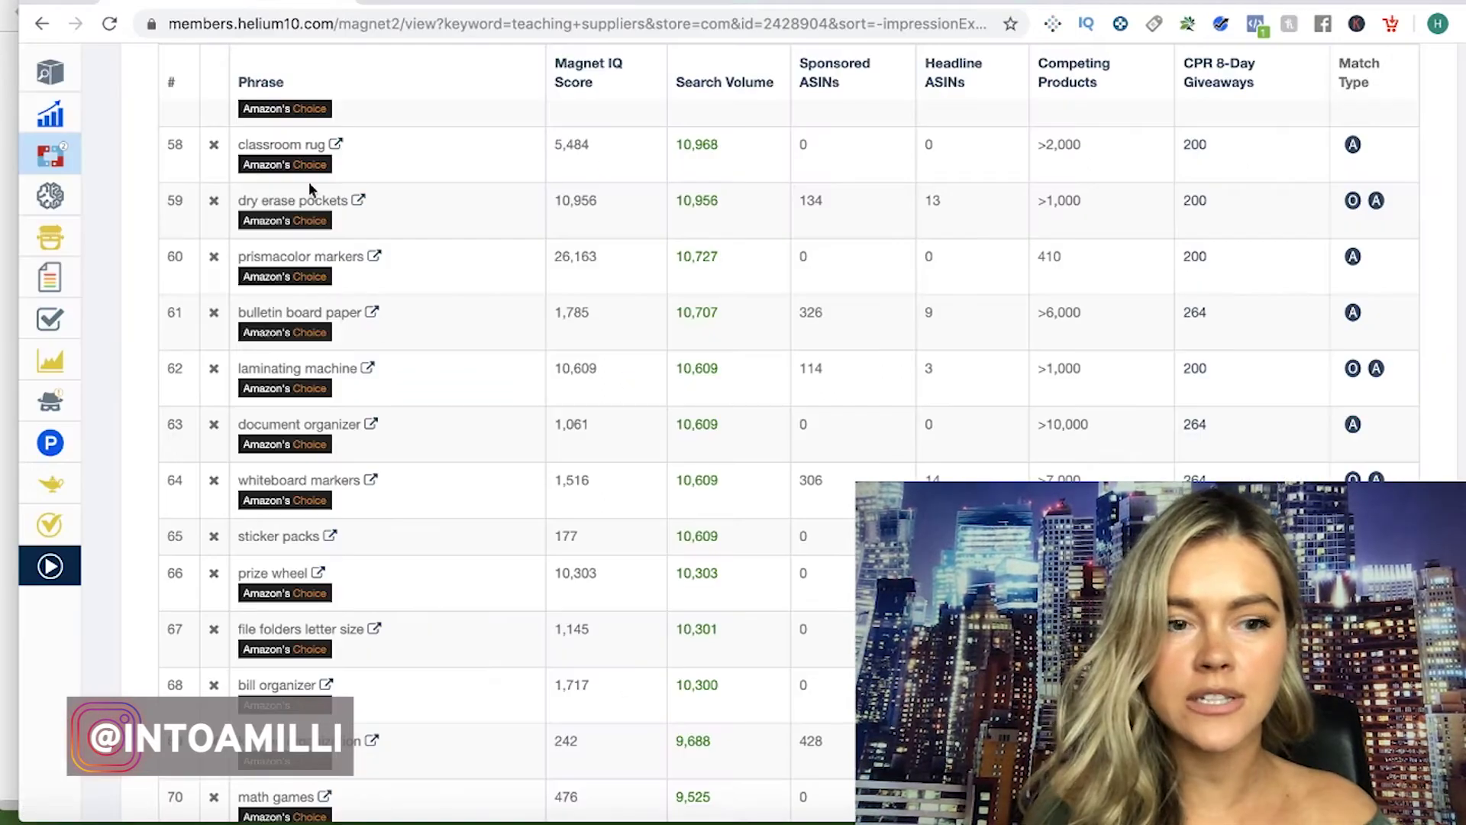
scroll(491, 504, "down", 5)
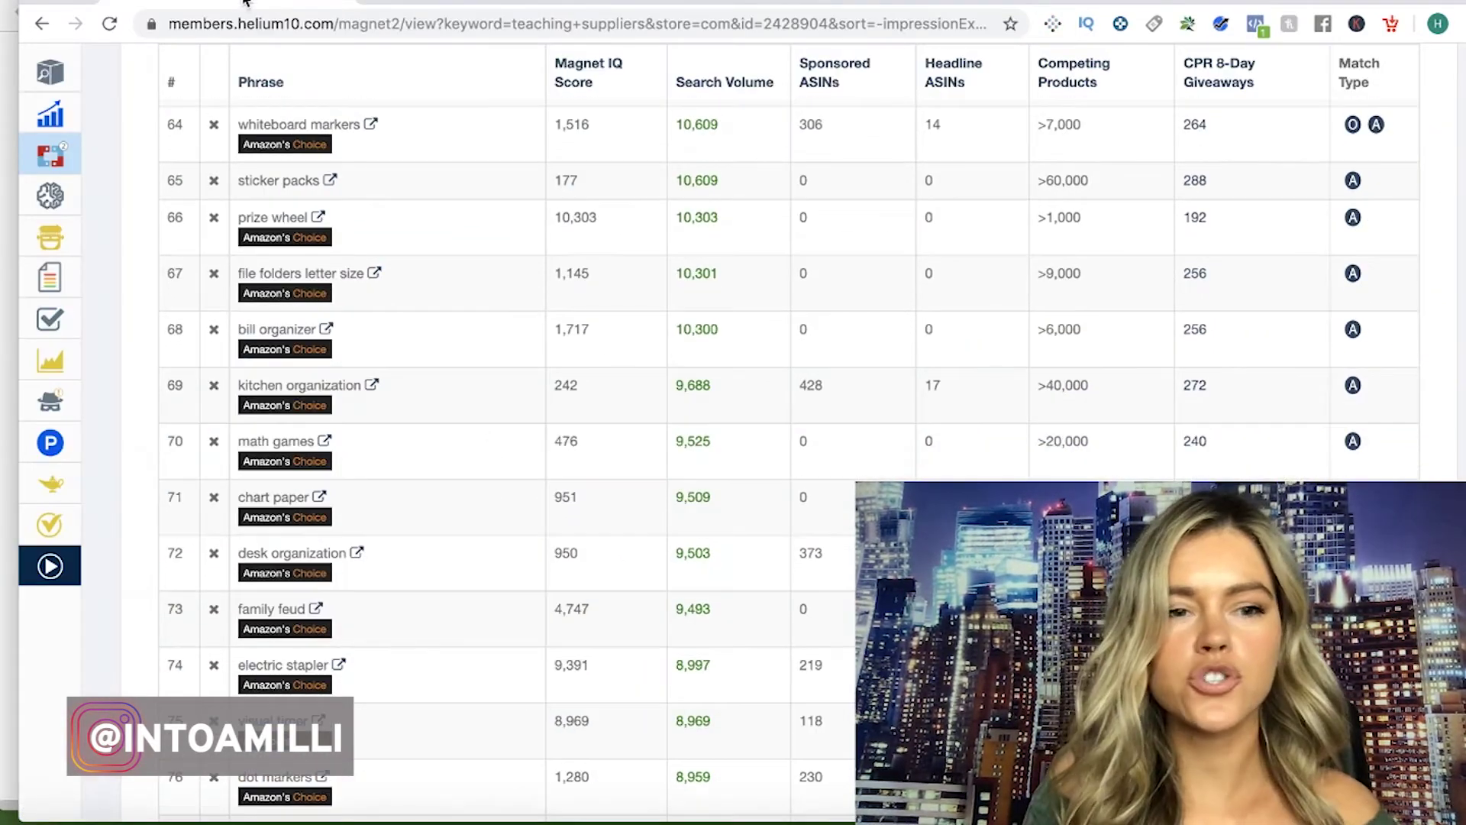
scroll(410, 436, "down", 1)
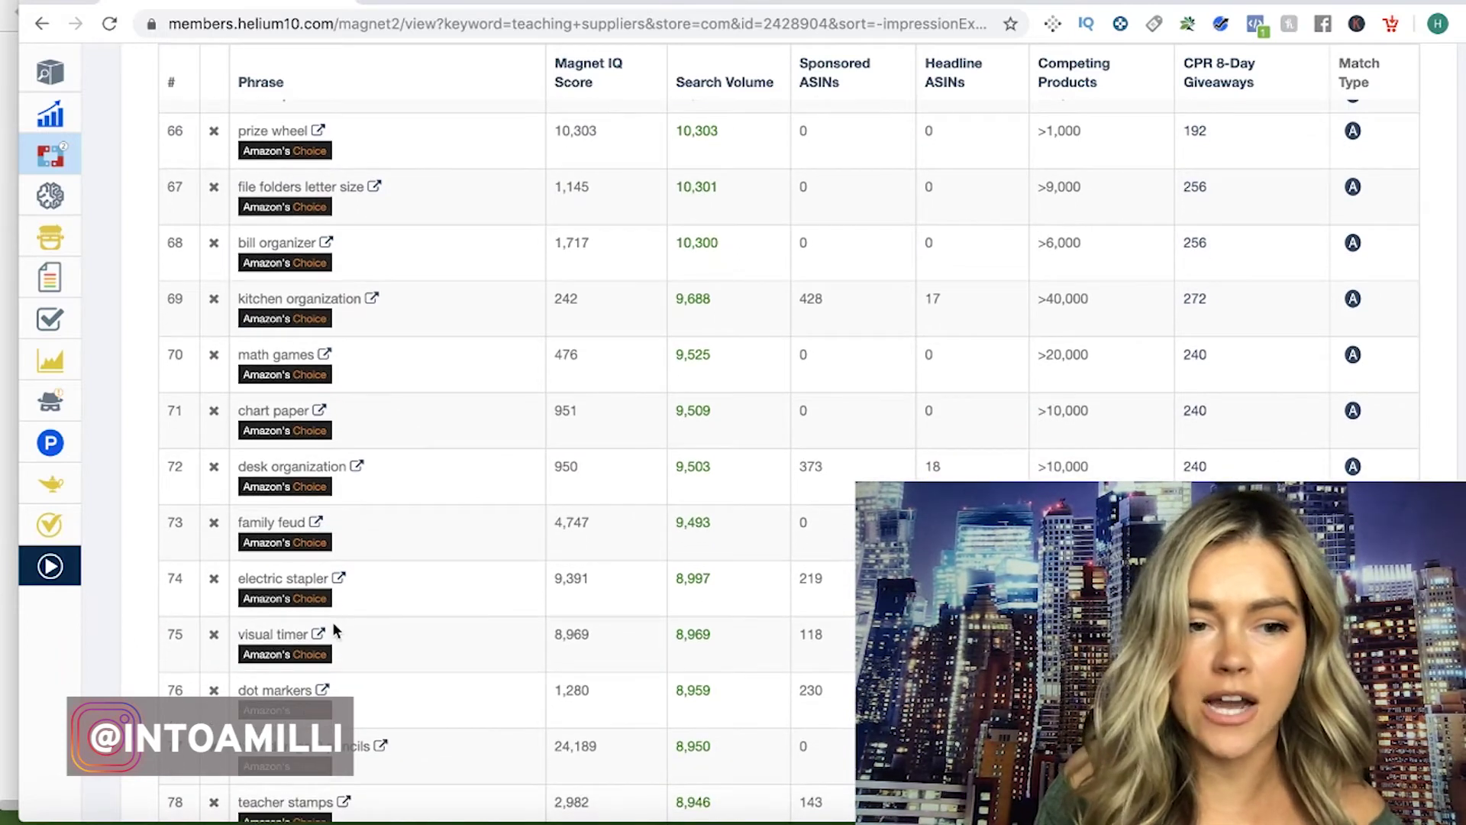
Open Amazon 'visual timer' results and start an Xray analysis of the top sellers
left_click(320, 634)
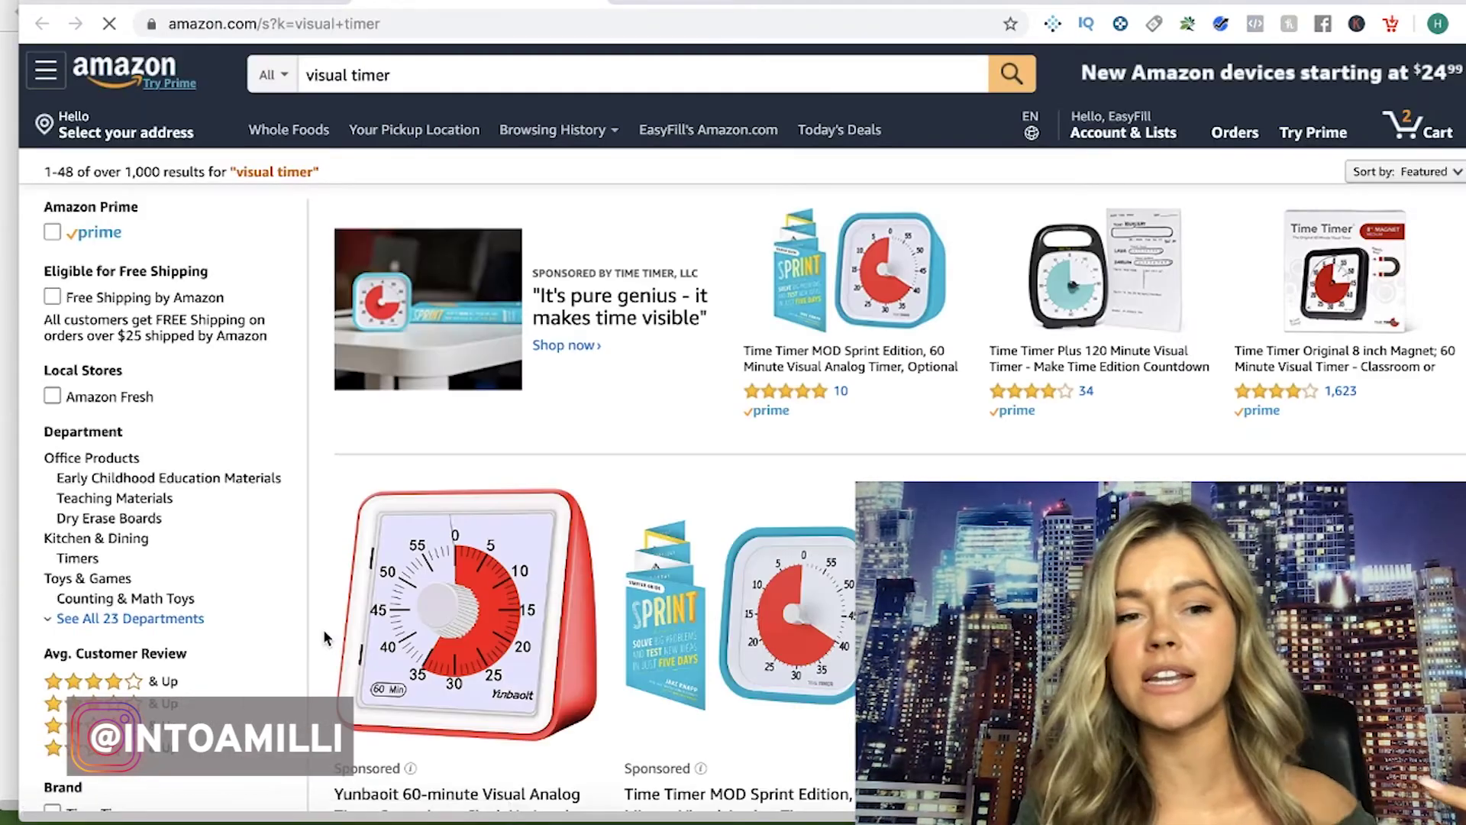
scroll(706, 655, "down", 15)
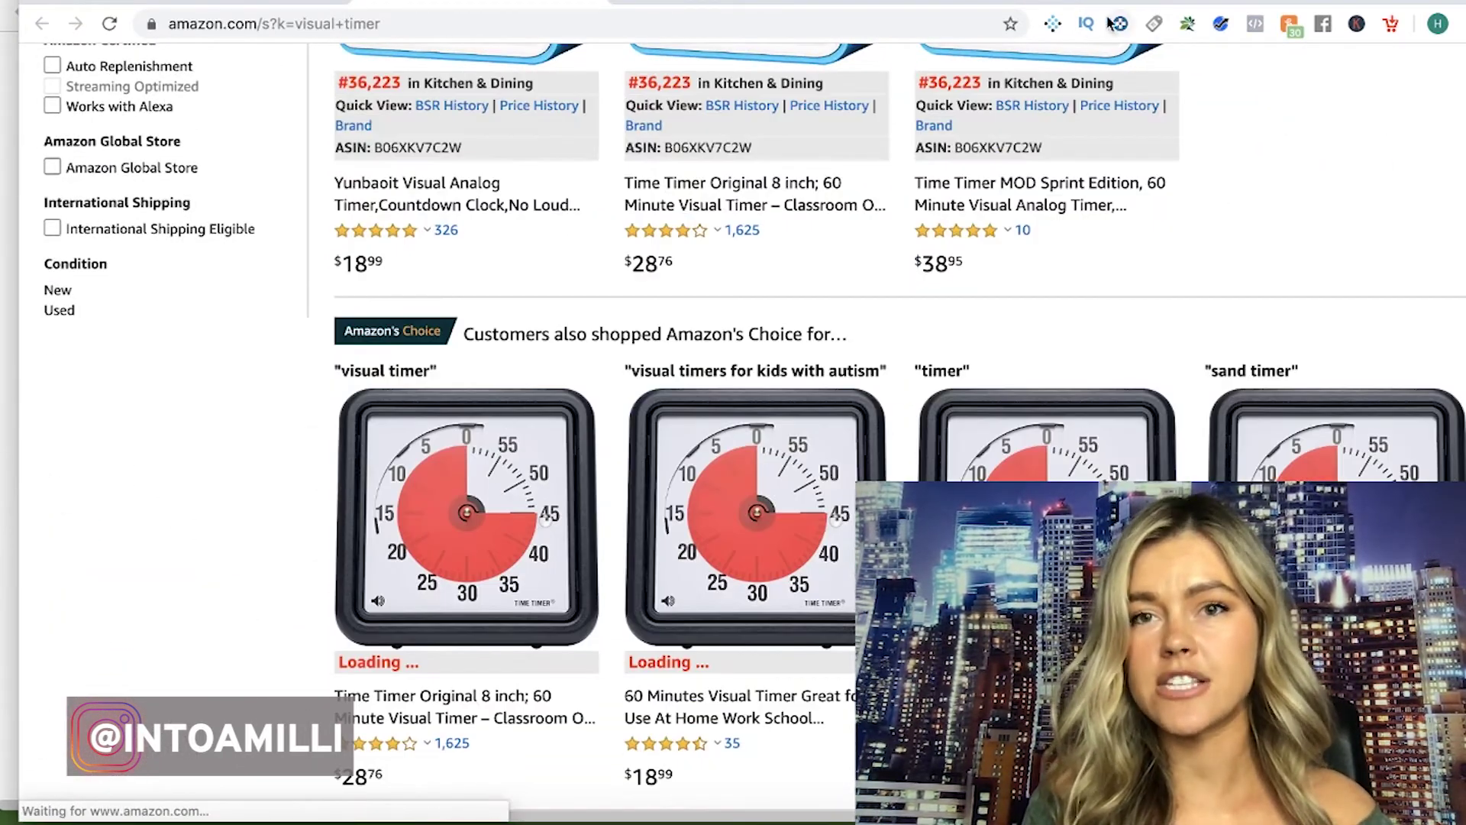
left_click(1053, 25)
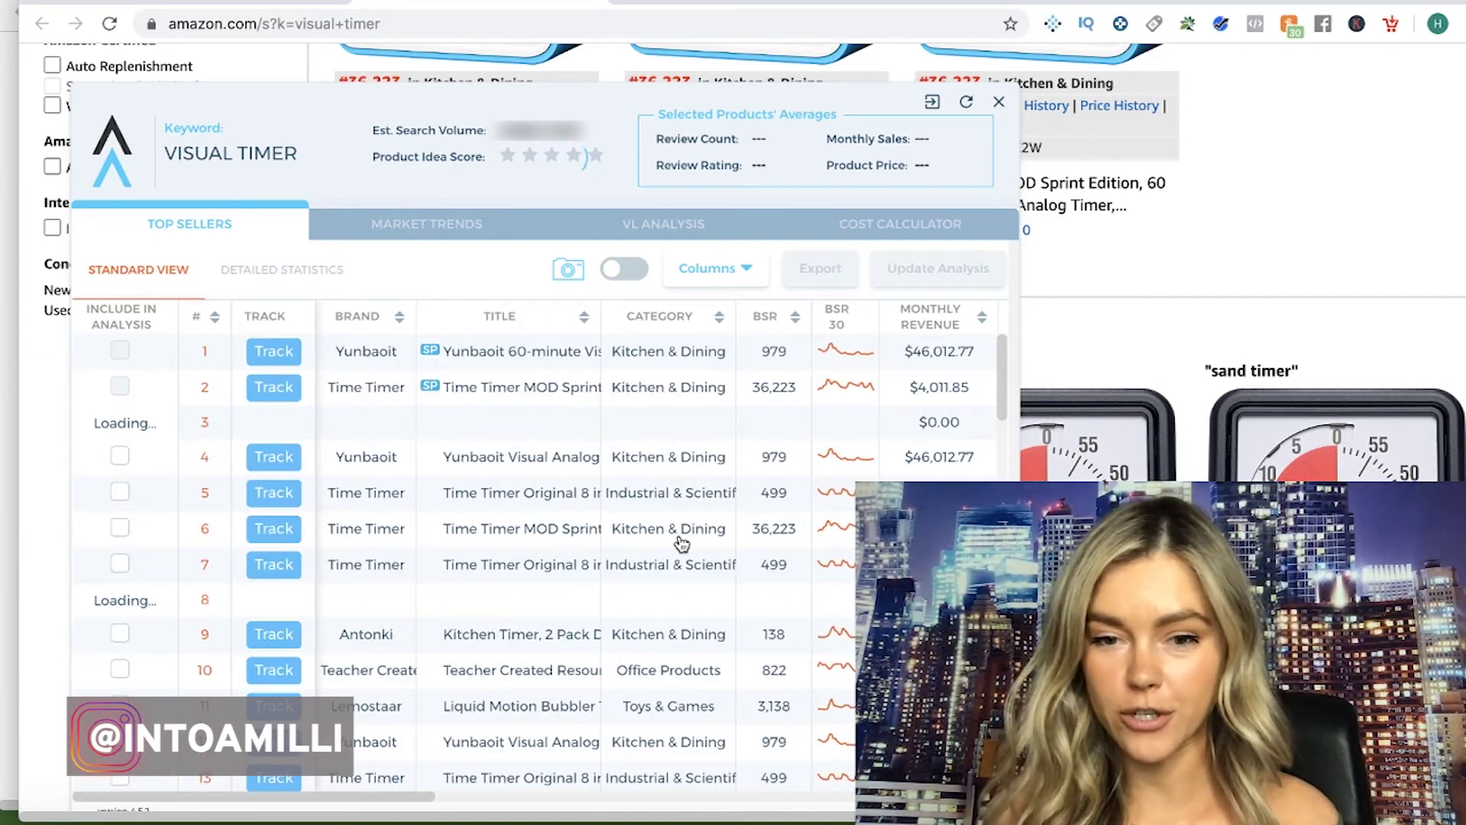
Review visual timer Xray figures: 1,280.4 average sales, $16.97 price, 164.85 reviews, 4.27 rating
scroll(680, 536, "right", 2)
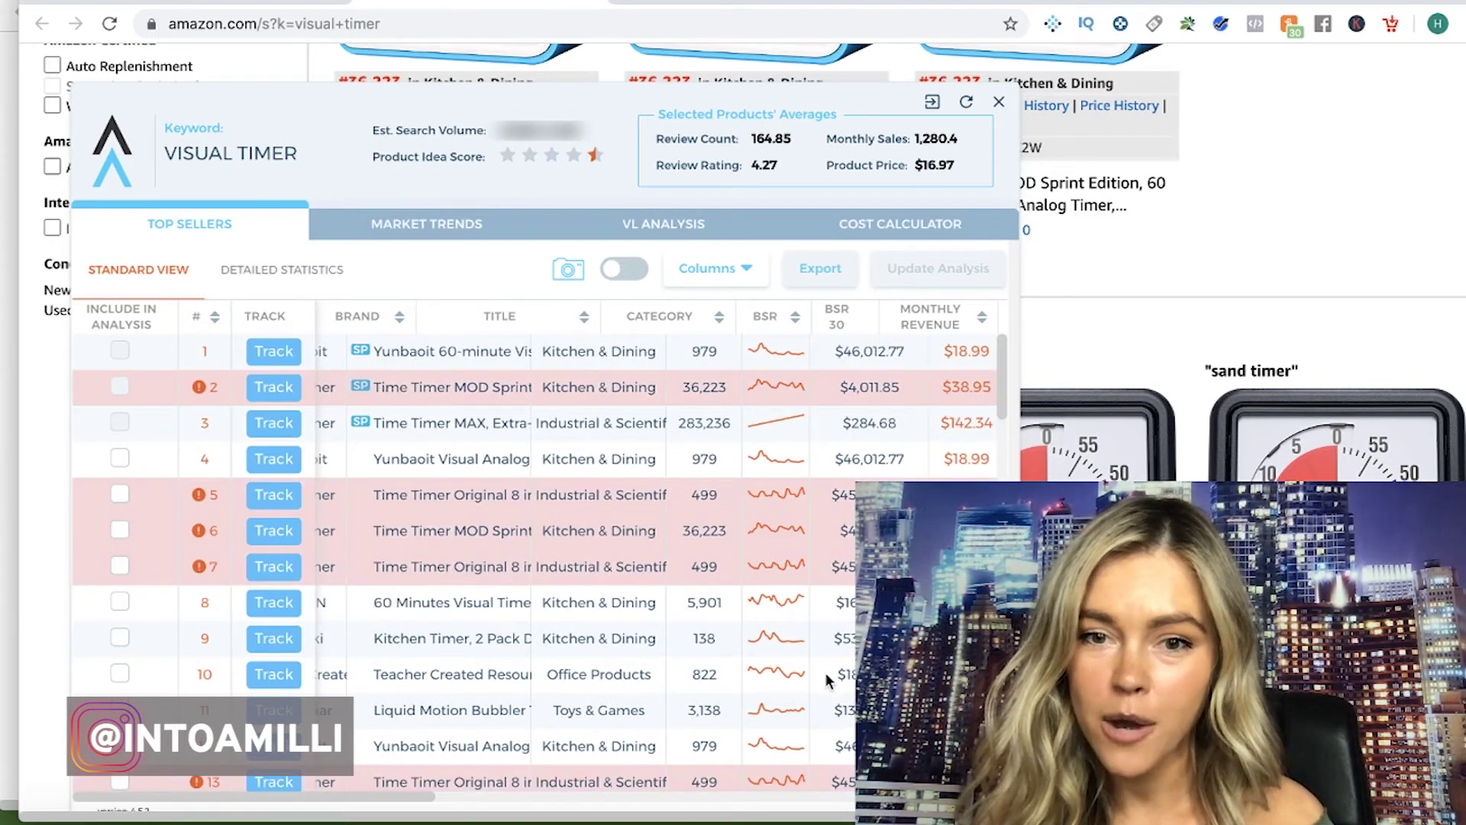
scroll(826, 479, "right", 3)
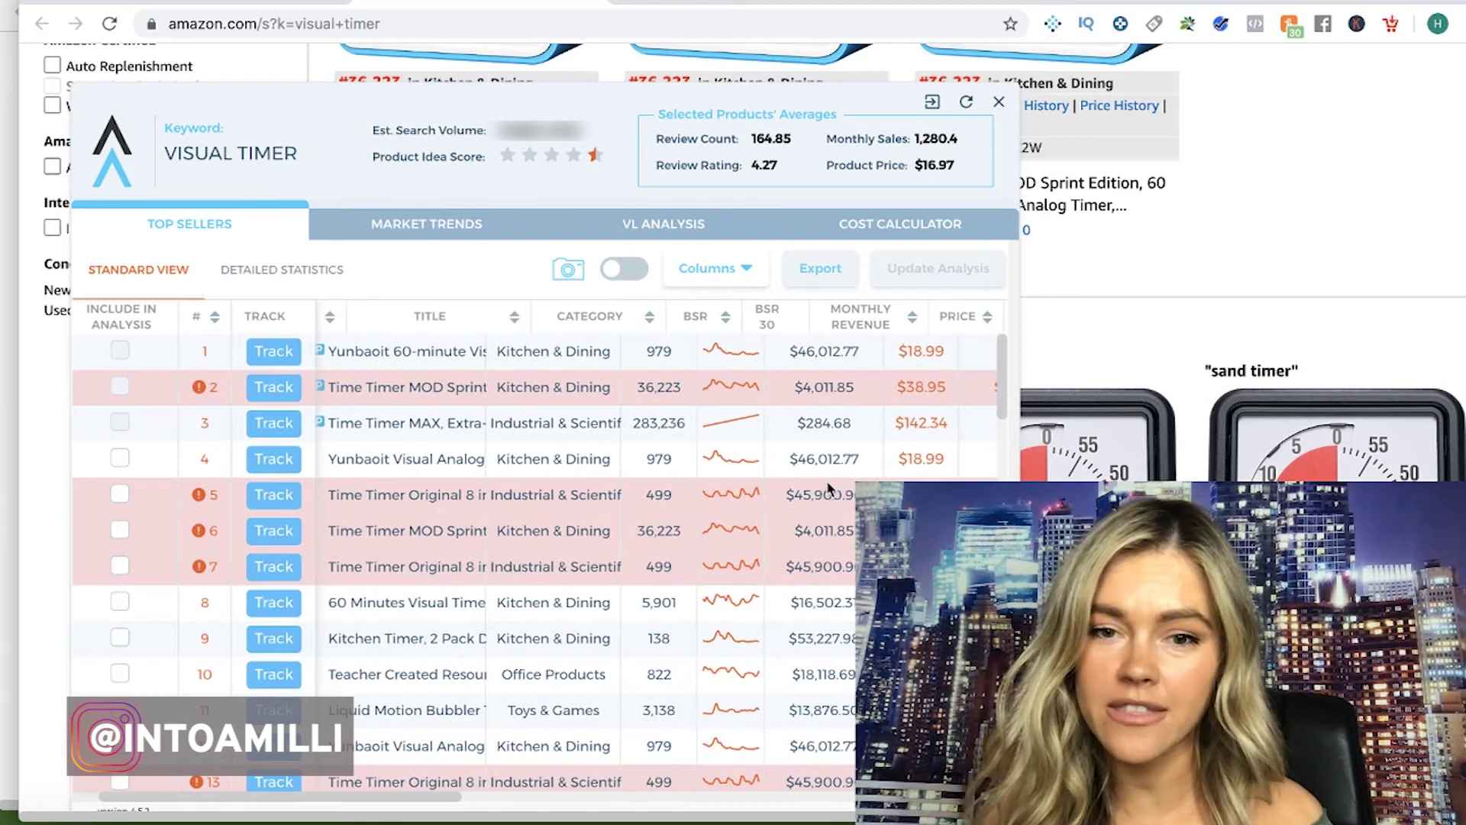
scroll(826, 479, "right", 5)
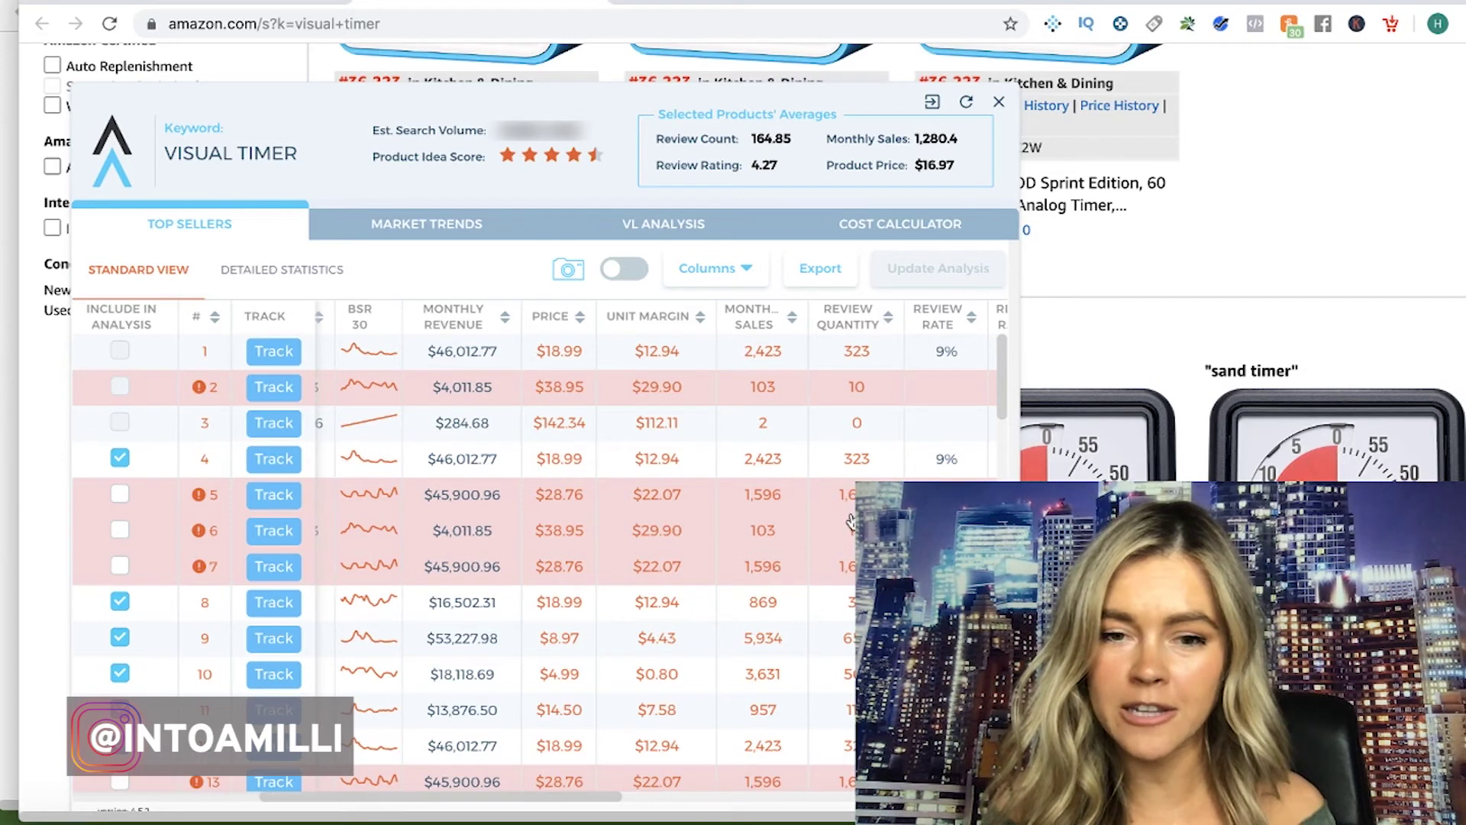
scroll(825, 470, "down", 1)
scroll(850, 522, "up", 1)
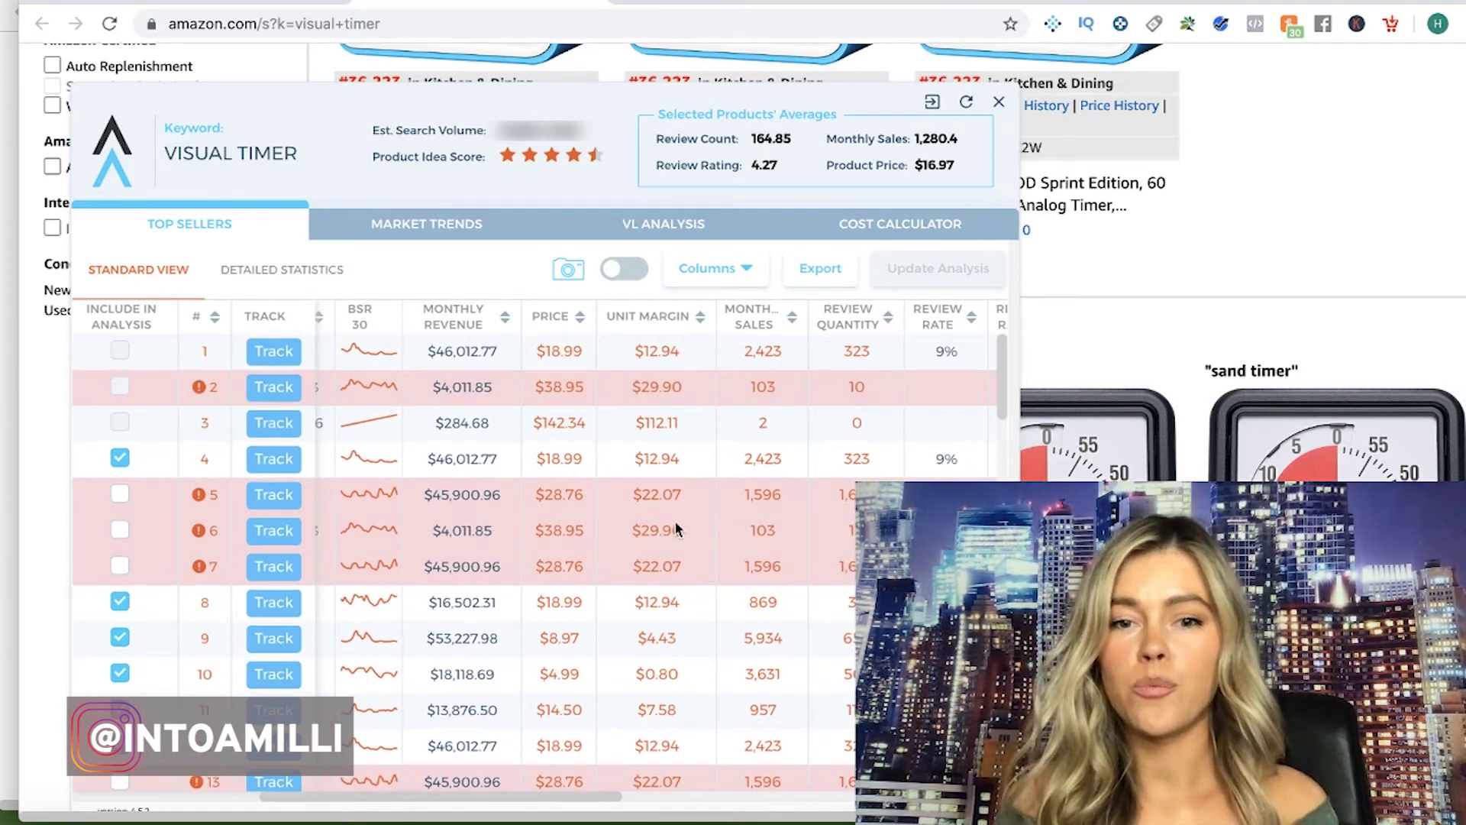